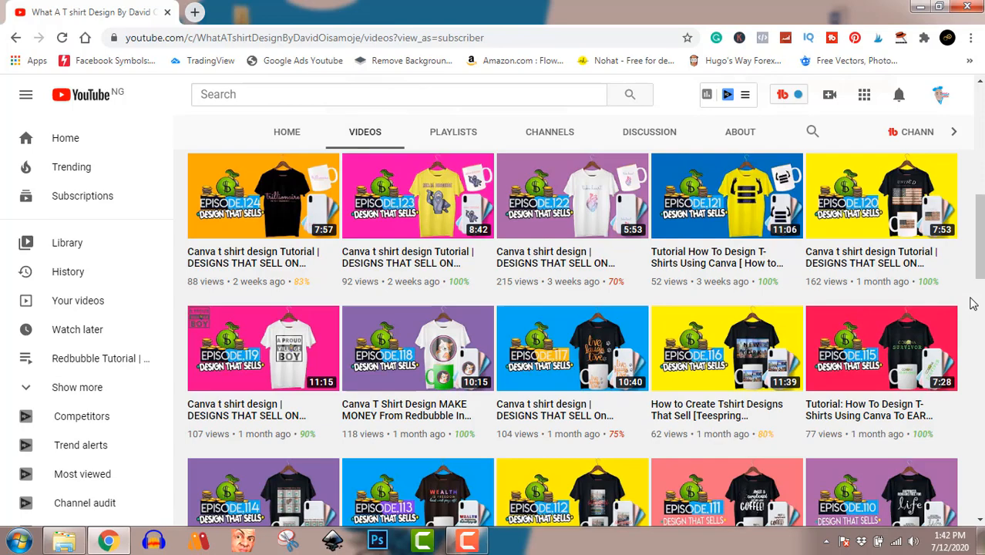
{"action": "scroll", "coordinate": [973, 304], "scroll_direction": "down", "scroll_amount": 7}
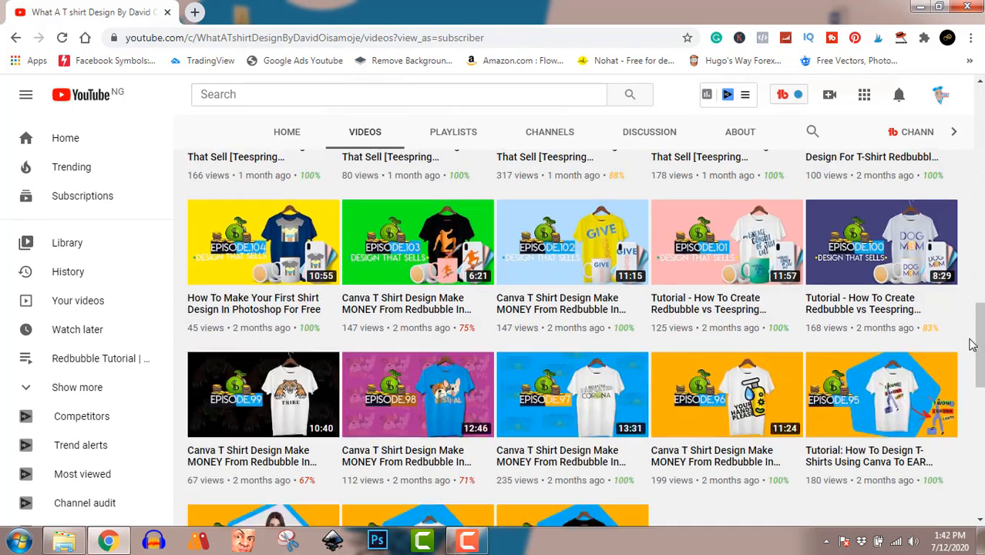
{"action": "scroll", "coordinate": [972, 346], "scroll_direction": "up", "scroll_amount": 15}
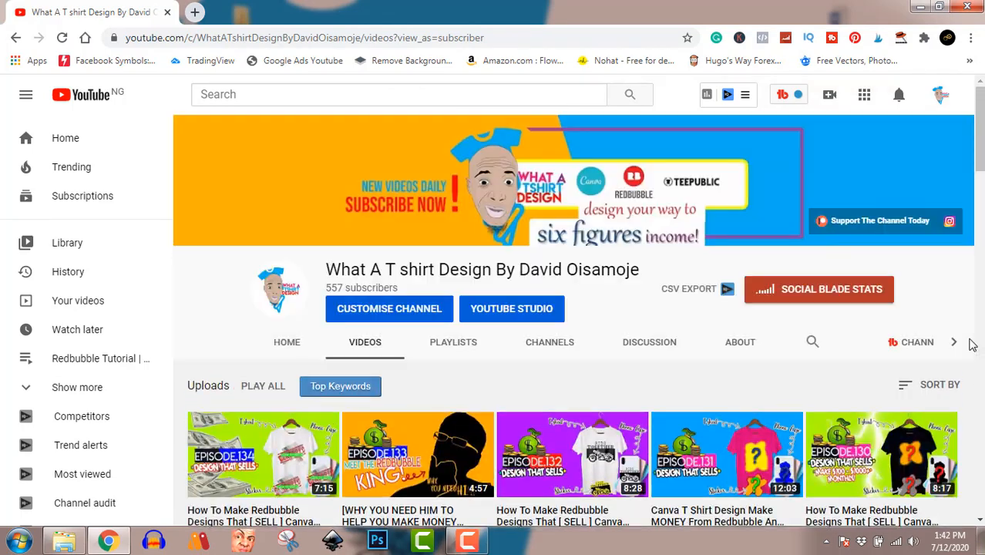
{"action": "scroll", "coordinate": [973, 346], "scroll_direction": "down", "scroll_amount": 9}
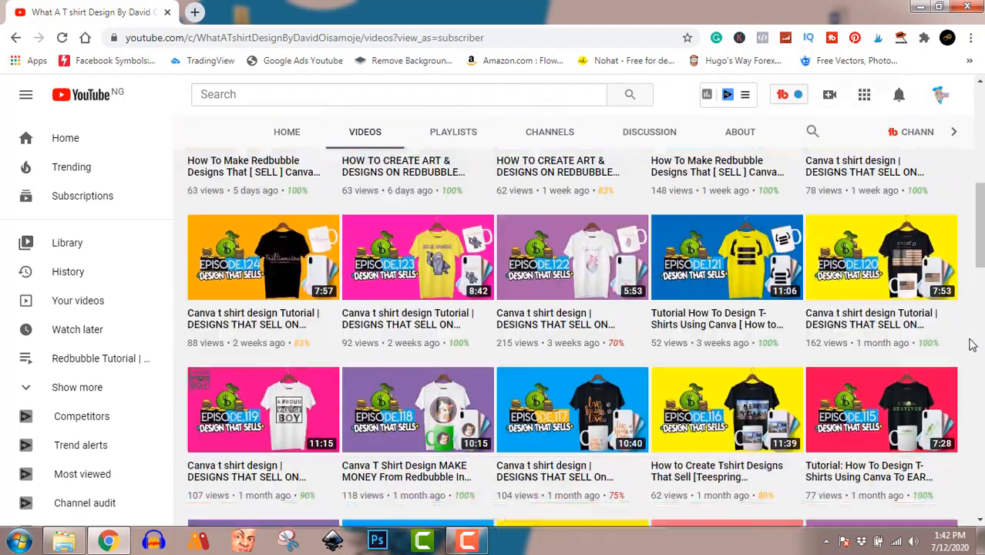
{"action": "scroll", "coordinate": [972, 346], "scroll_direction": "down", "scroll_amount": 6}
{"action": "scroll", "coordinate": [972, 346], "scroll_direction": "up", "scroll_amount": 15}
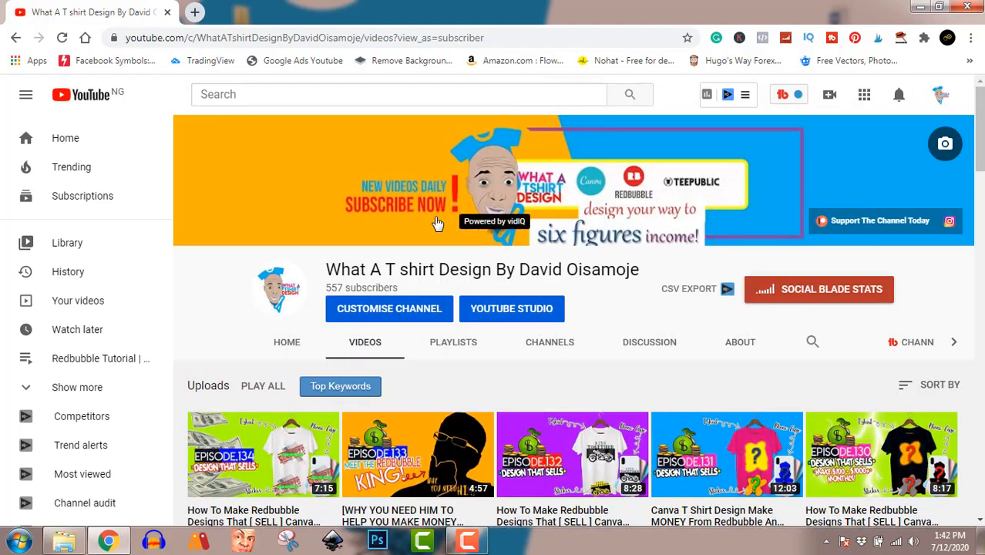
Step: Open Canva in a new tab and create a new design with custom dimensions of 4500 × 5400 px
{"action": "left_click", "coordinate": [195, 12]}
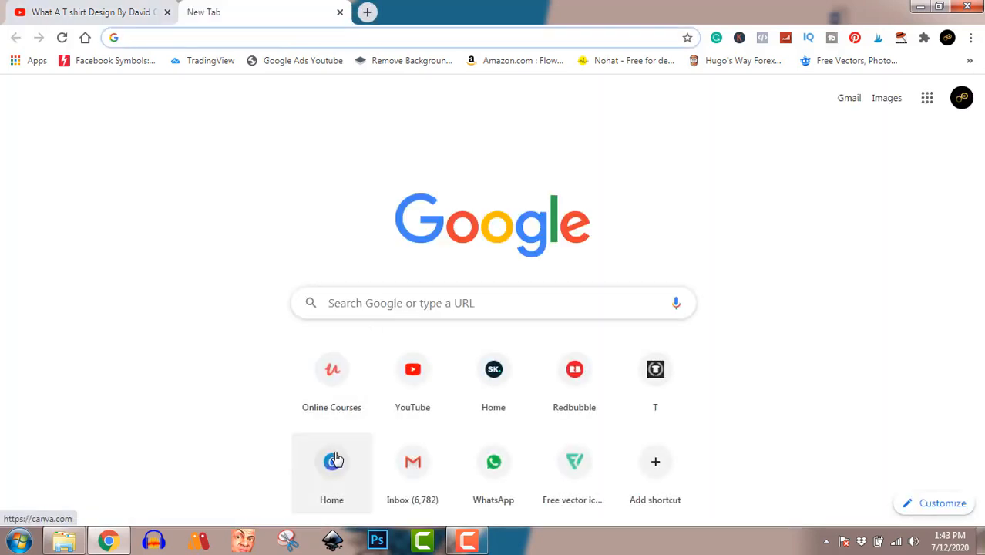
{"action": "left_click", "coordinate": [334, 460]}
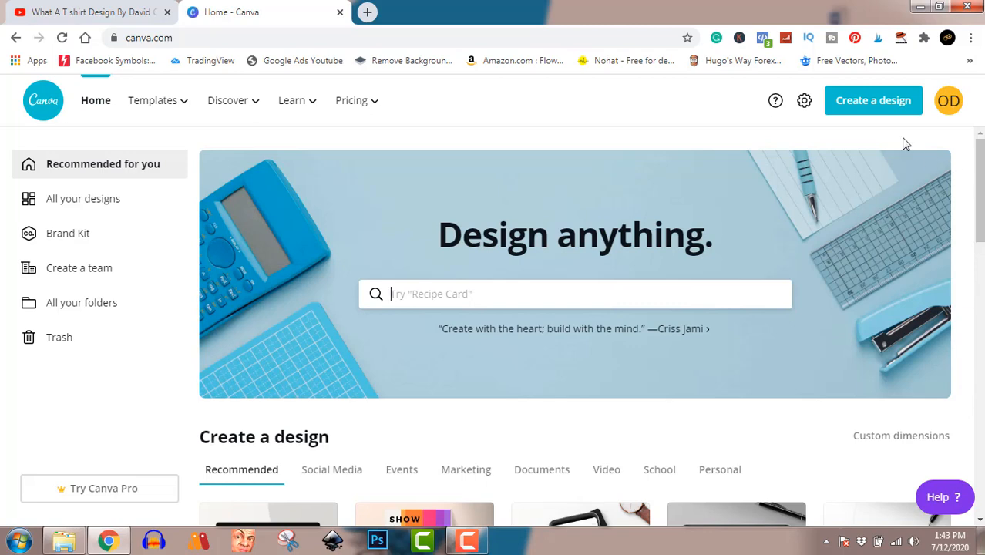
{"action": "left_click", "coordinate": [878, 106]}
{"action": "left_click", "coordinate": [780, 181]}
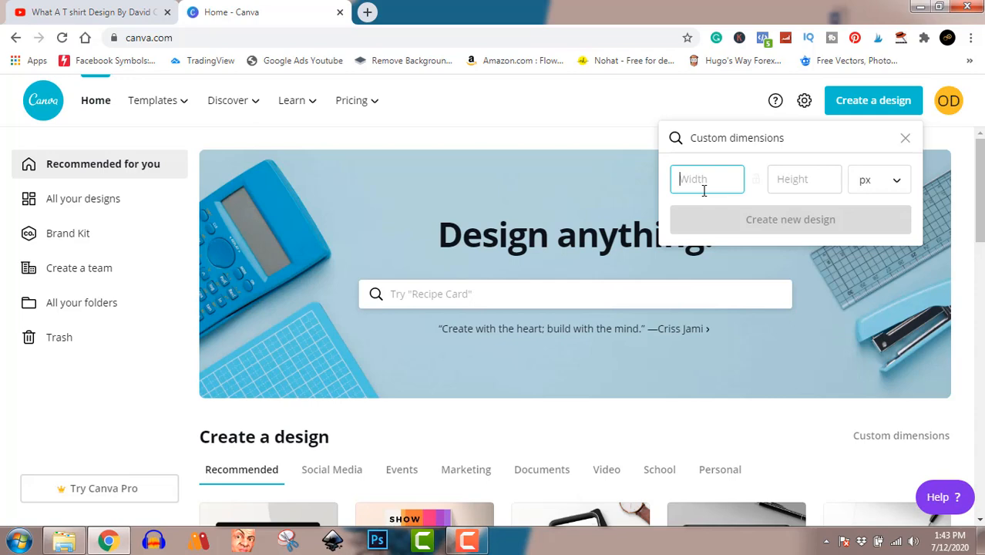
{"action": "type", "text": "4500"}
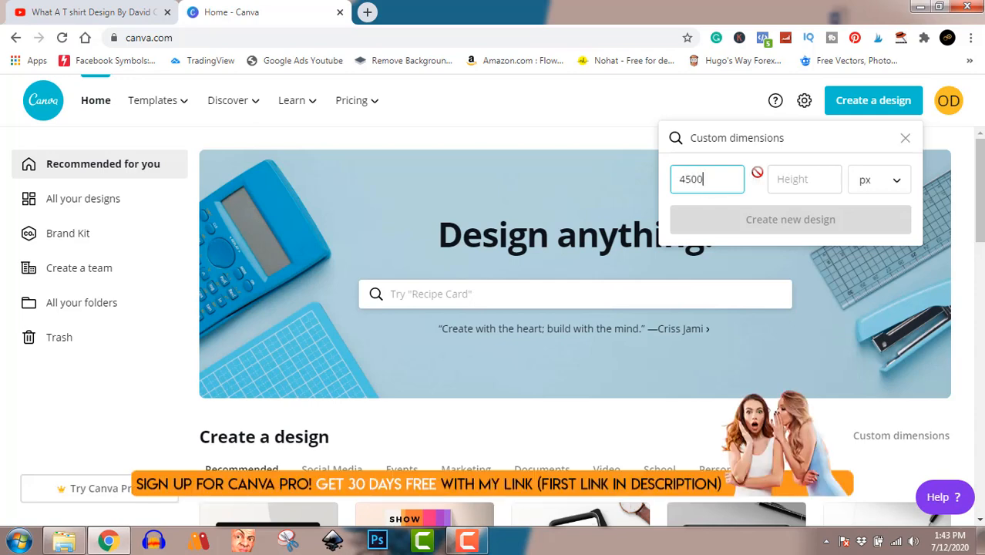
{"action": "left_click", "coordinate": [795, 178]}
{"action": "type", "text": "5400"}
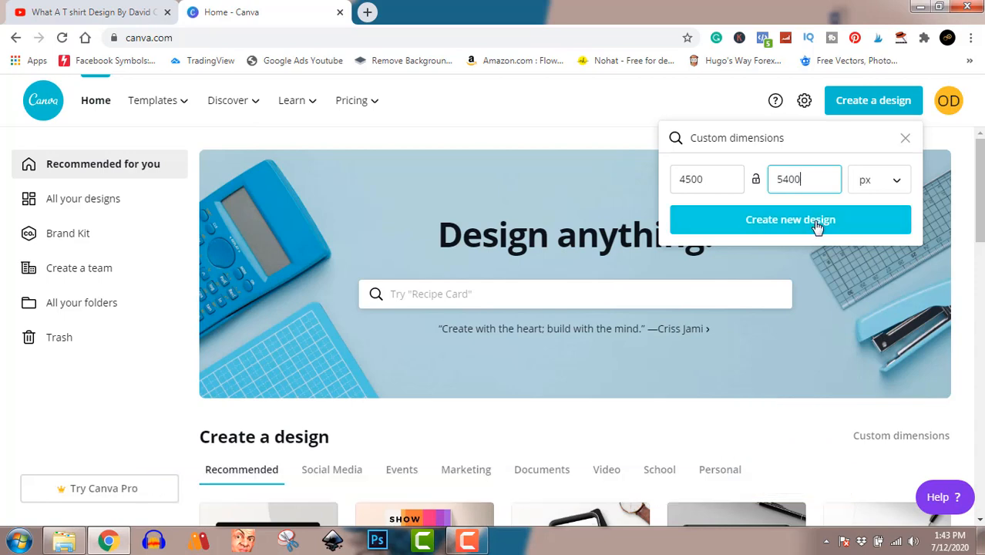
{"action": "left_click", "coordinate": [814, 222]}
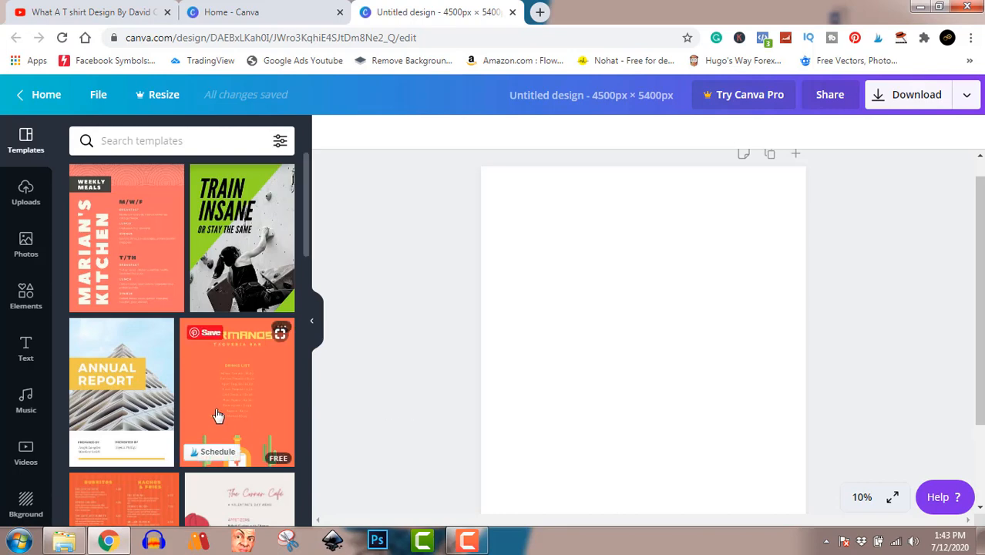
Step: Add a square shape from Elements and stretch it into a wide horizontal rectangle in the canvas's upper half
{"action": "left_click", "coordinate": [26, 306]}
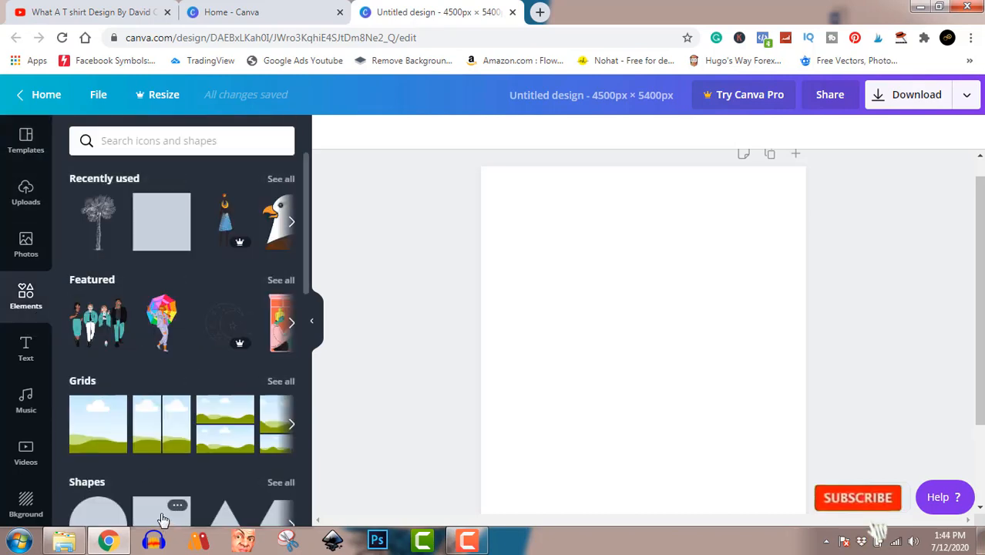
{"action": "left_click", "coordinate": [162, 512]}
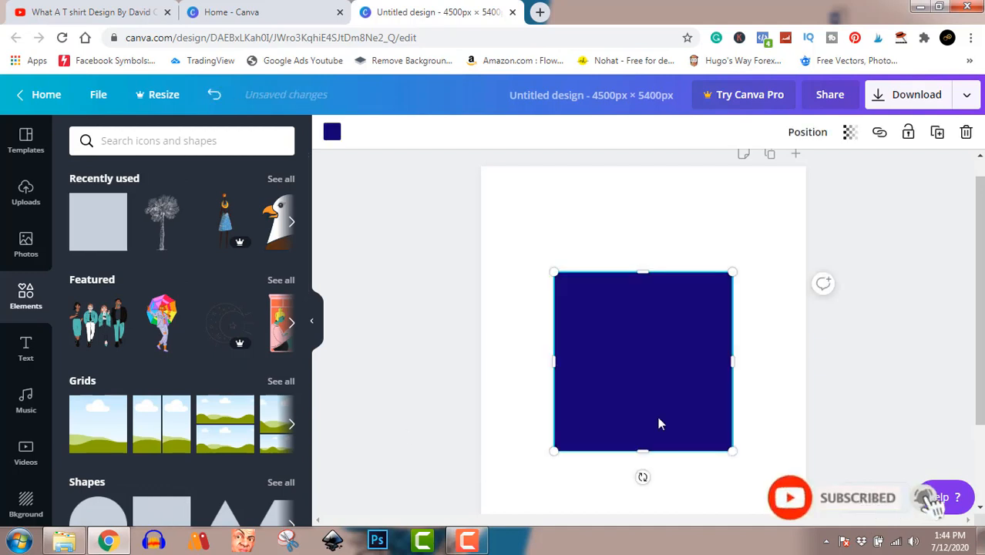
{"action": "left_click_drag", "start_coordinate": [642, 449], "coordinate": [642, 323]}
{"action": "left_click_drag", "start_coordinate": [732, 297], "coordinate": [760, 293]}
{"action": "left_click_drag", "start_coordinate": [699, 299], "coordinate": [686, 299]}
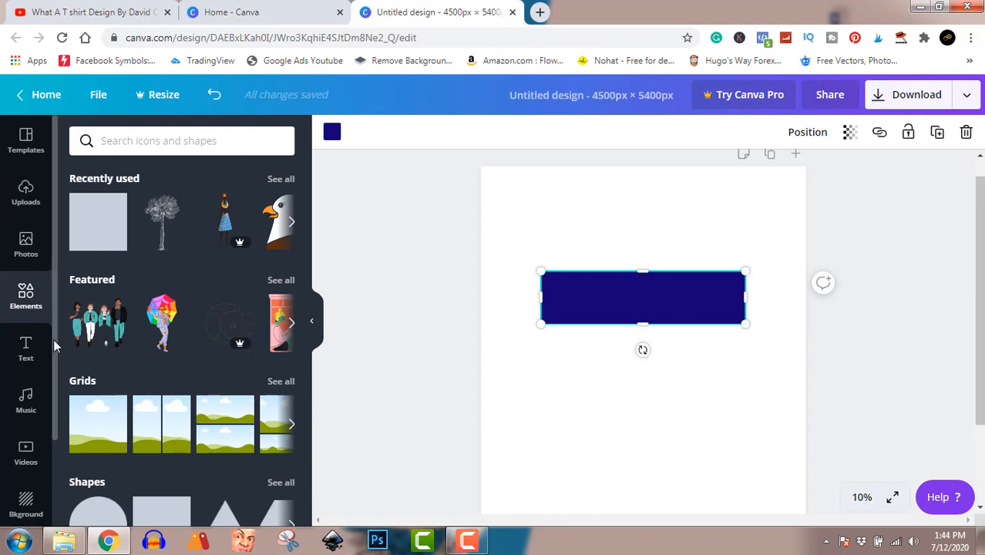
Step: Search the elements for rose and browse the results
{"action": "left_click", "coordinate": [177, 144]}
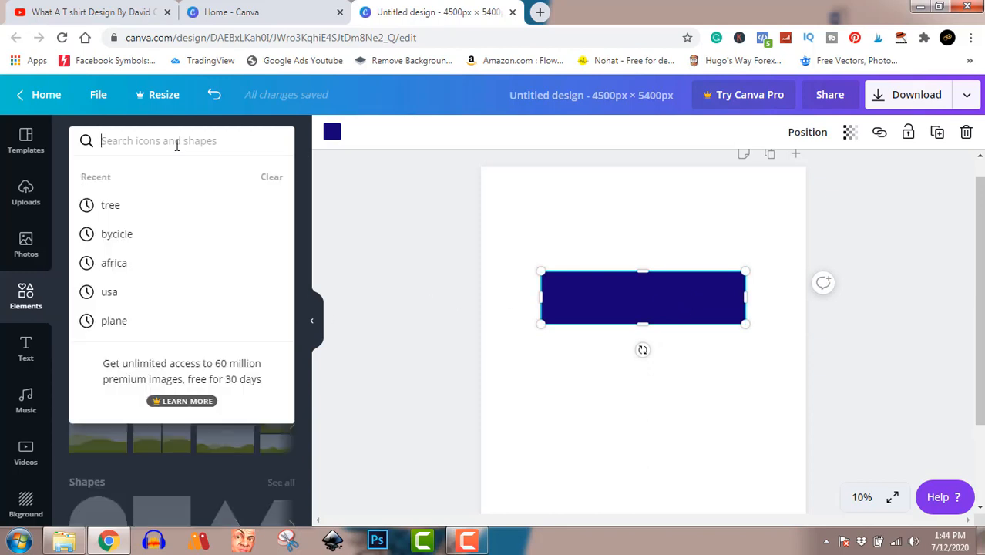
{"action": "type", "text": "rose"}
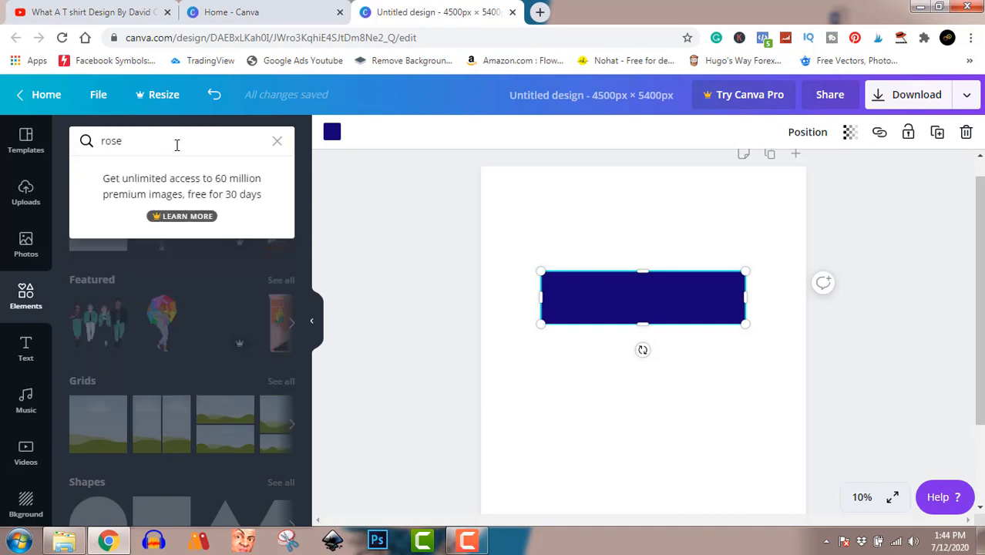
{"action": "key", "text": "Return"}
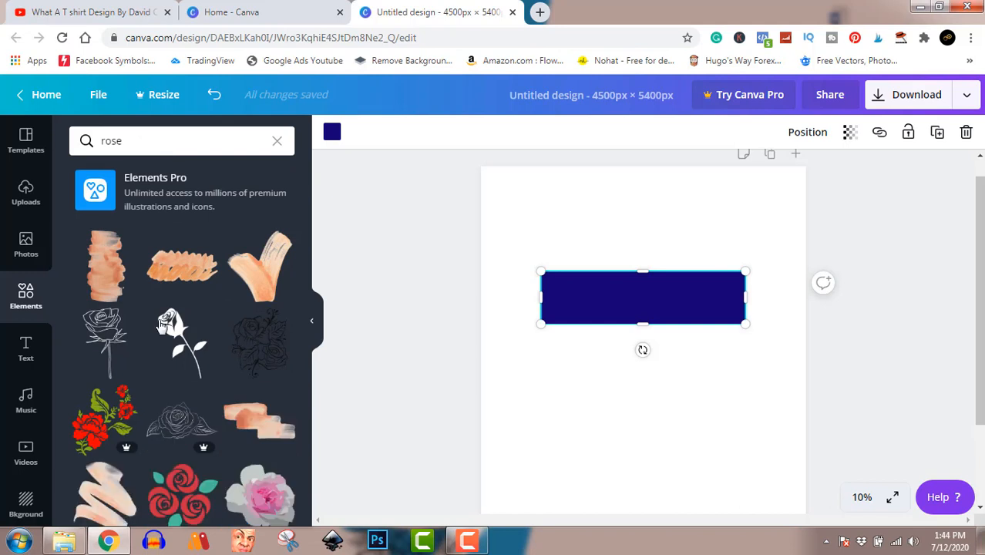
{"action": "scroll", "coordinate": [198, 351], "scroll_direction": "down", "scroll_amount": 2}
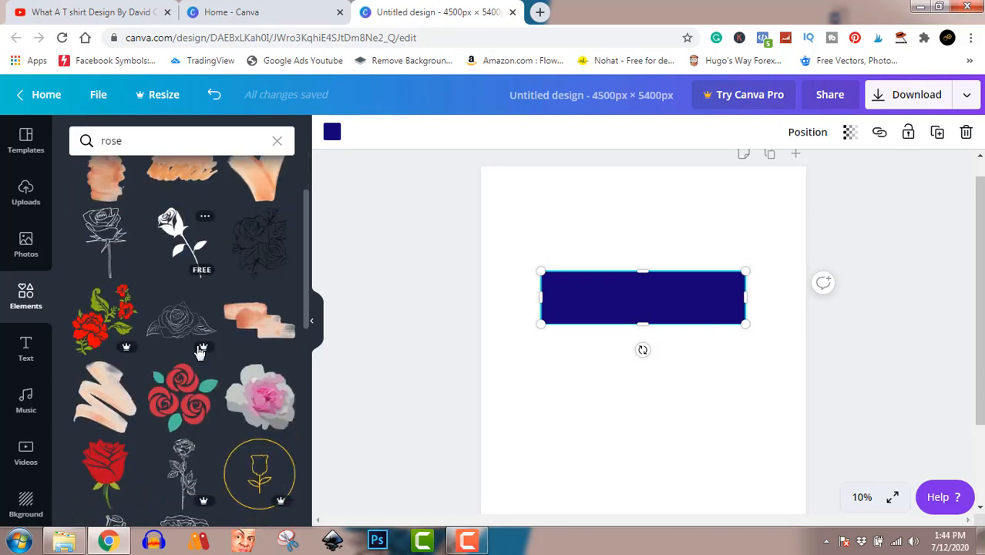
{"action": "scroll", "coordinate": [198, 351], "scroll_direction": "down", "scroll_amount": 4}
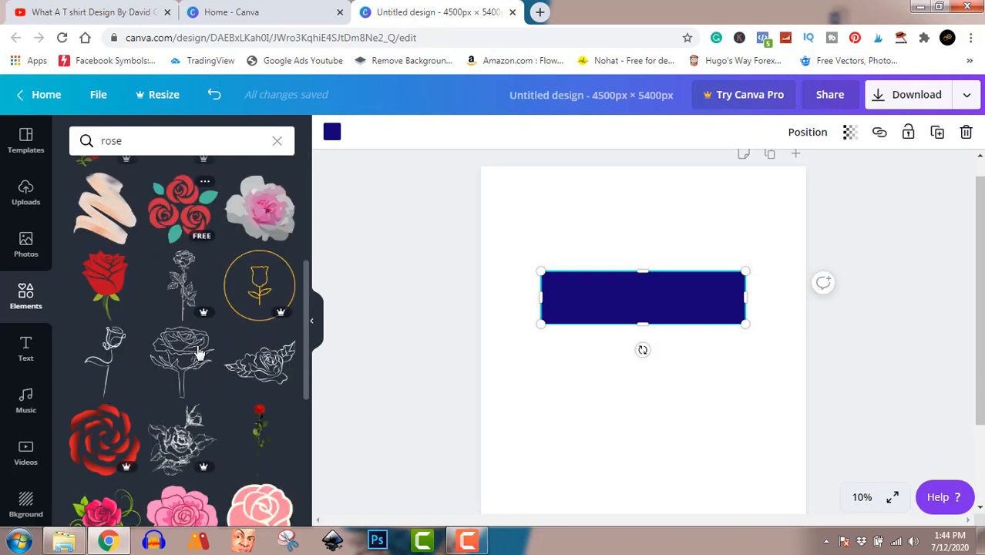
{"action": "scroll", "coordinate": [198, 353], "scroll_direction": "down", "scroll_amount": 2}
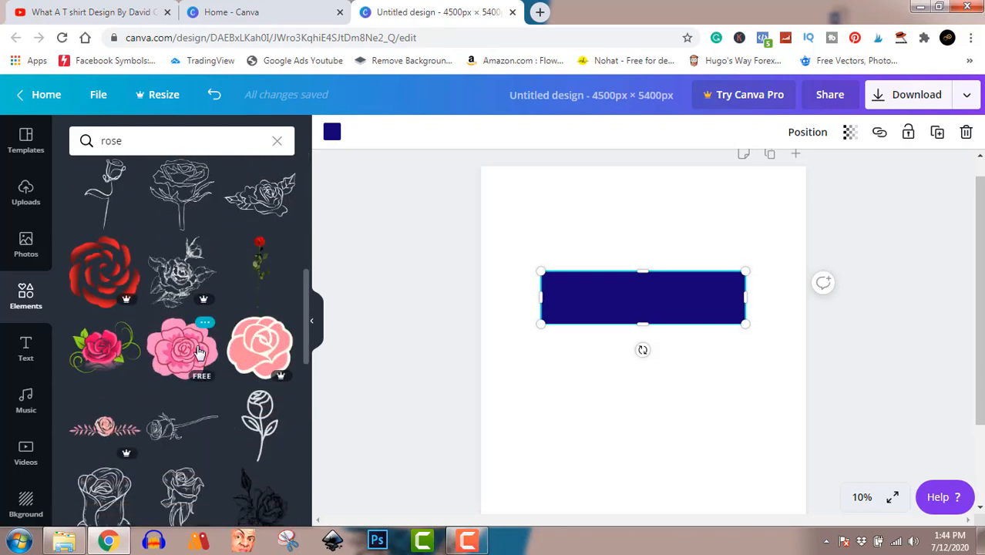
{"action": "scroll", "coordinate": [198, 352], "scroll_direction": "down", "scroll_amount": 4}
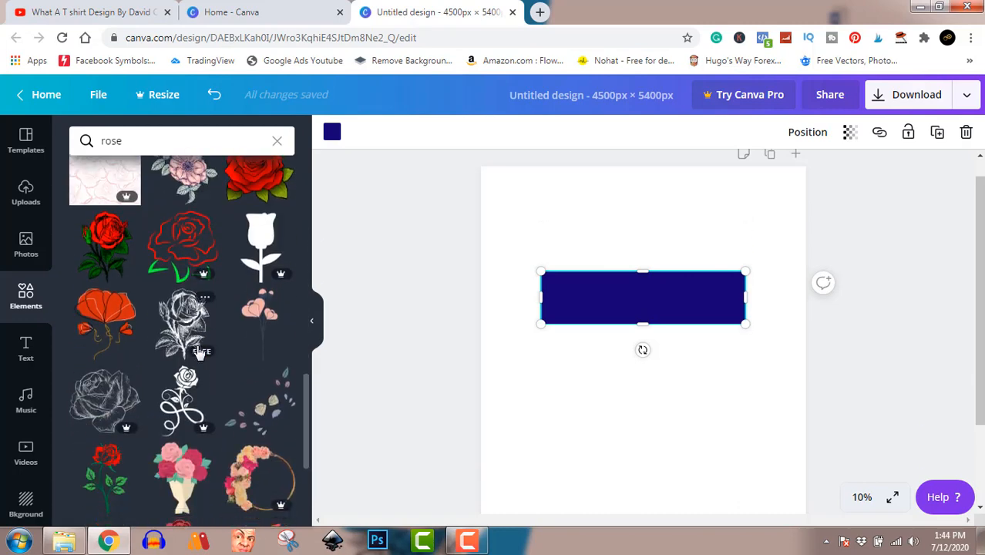
{"action": "scroll", "coordinate": [198, 353], "scroll_direction": "down", "scroll_amount": 1}
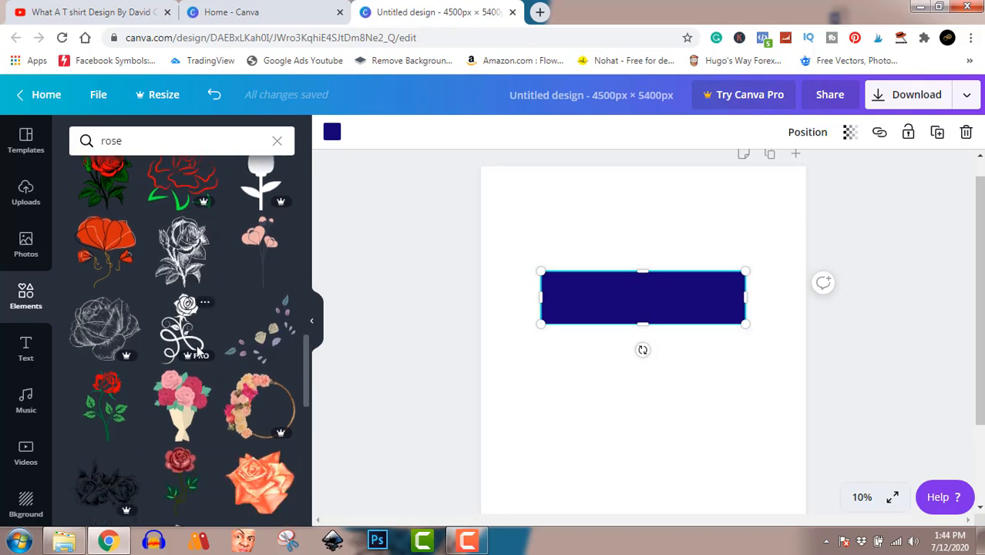
{"action": "scroll", "coordinate": [198, 352], "scroll_direction": "down", "scroll_amount": 1}
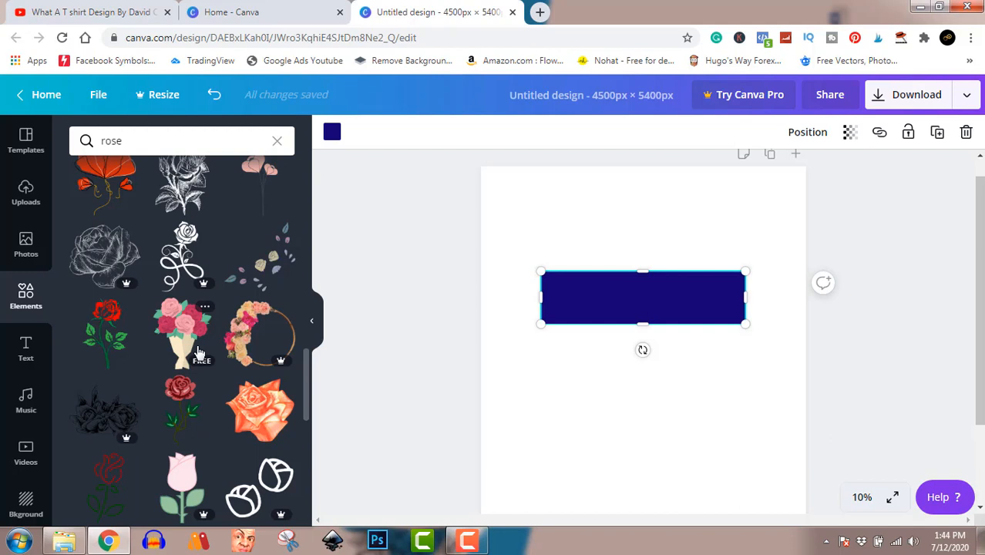
{"action": "left_click", "coordinate": [245, 327]}
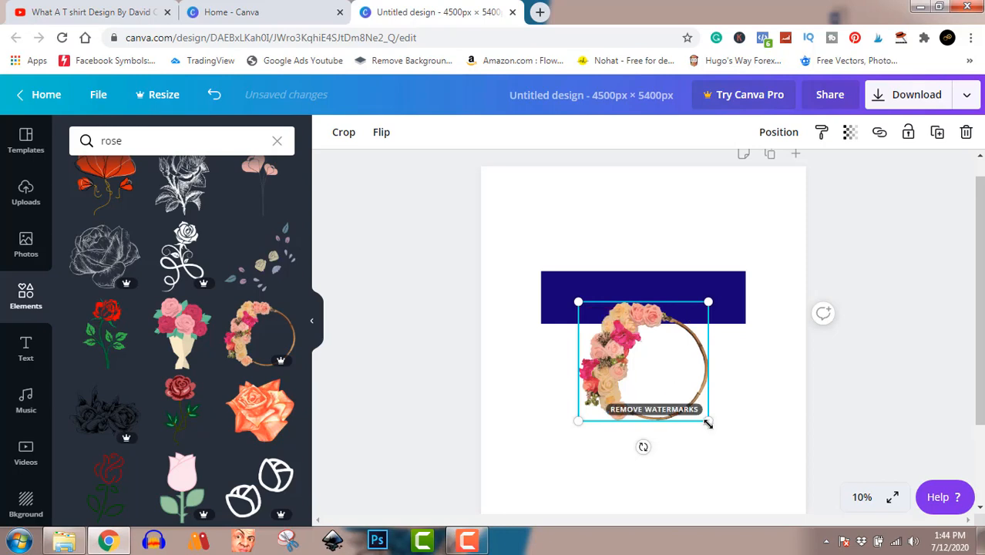
{"action": "left_click_drag", "start_coordinate": [733, 437], "coordinate": [801, 478]}
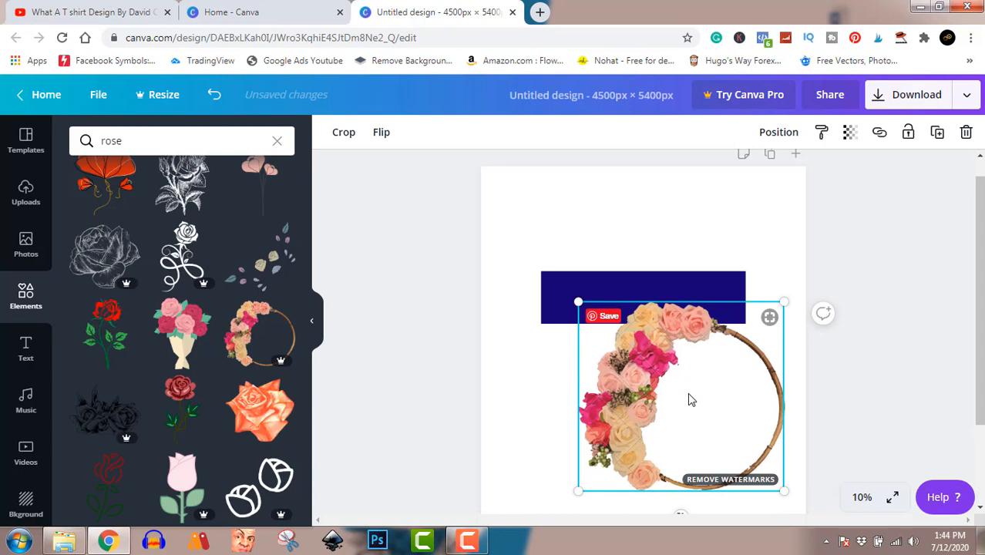
{"action": "key", "text": "Delete"}
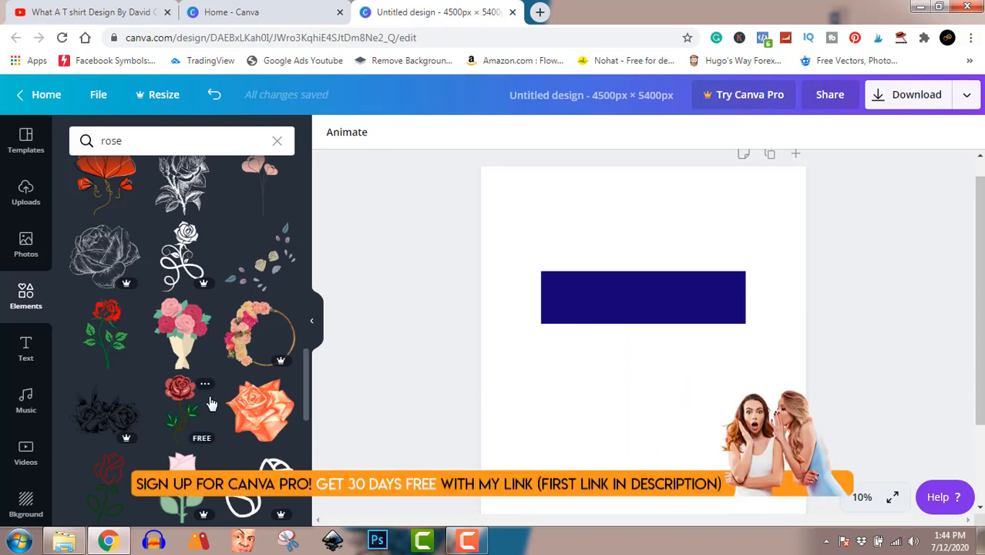
Step: Add a blue and orange rose branch graphic and move it over the rectangle's left end
{"action": "scroll", "coordinate": [211, 403], "scroll_direction": "up", "scroll_amount": 5}
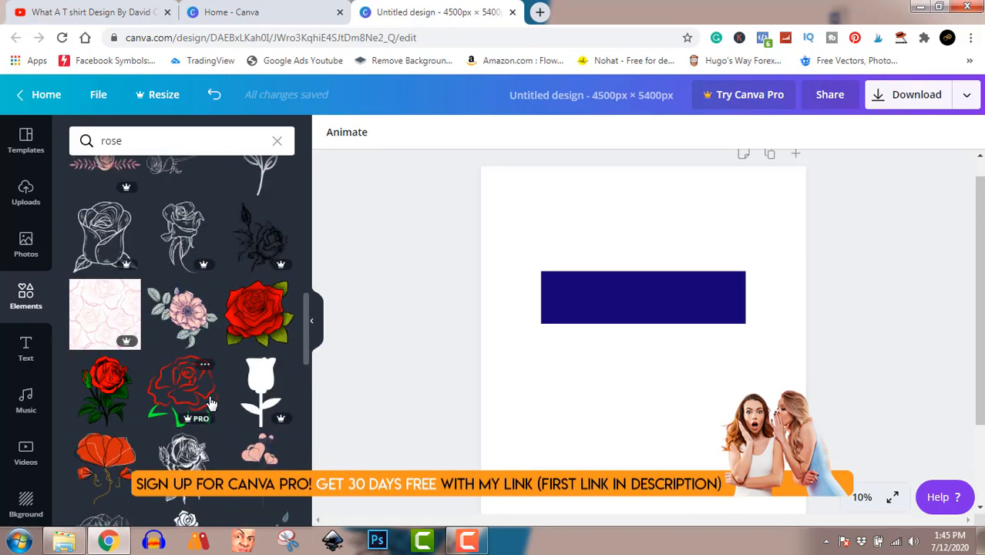
{"action": "scroll", "coordinate": [211, 403], "scroll_direction": "up", "scroll_amount": 4}
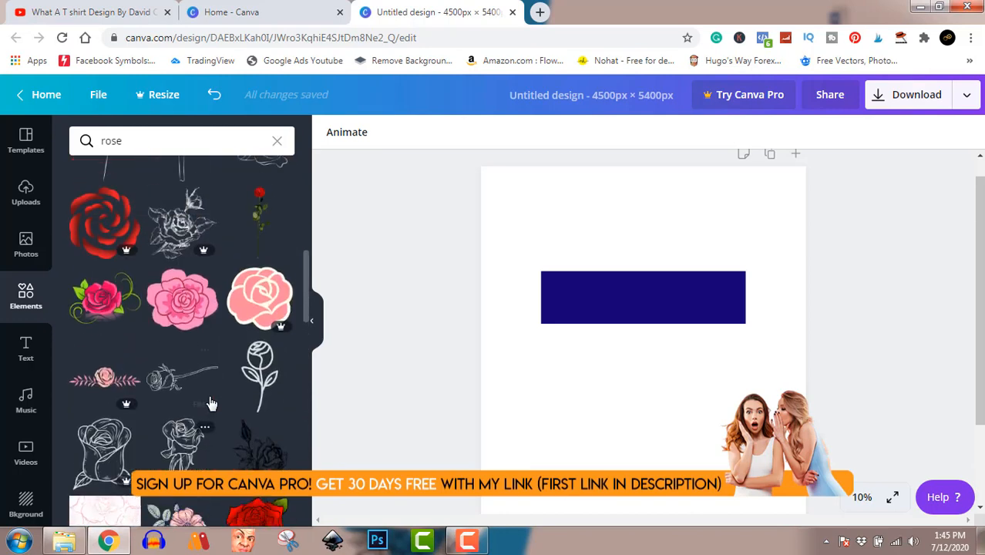
{"action": "scroll", "coordinate": [209, 399], "scroll_direction": "down", "scroll_amount": 12}
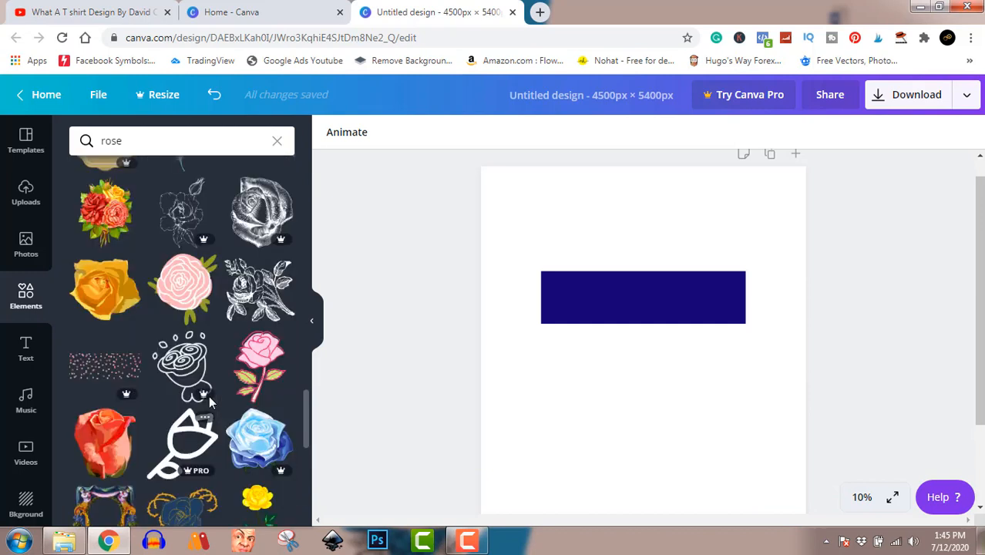
{"action": "scroll", "coordinate": [211, 403], "scroll_direction": "down", "scroll_amount": 1}
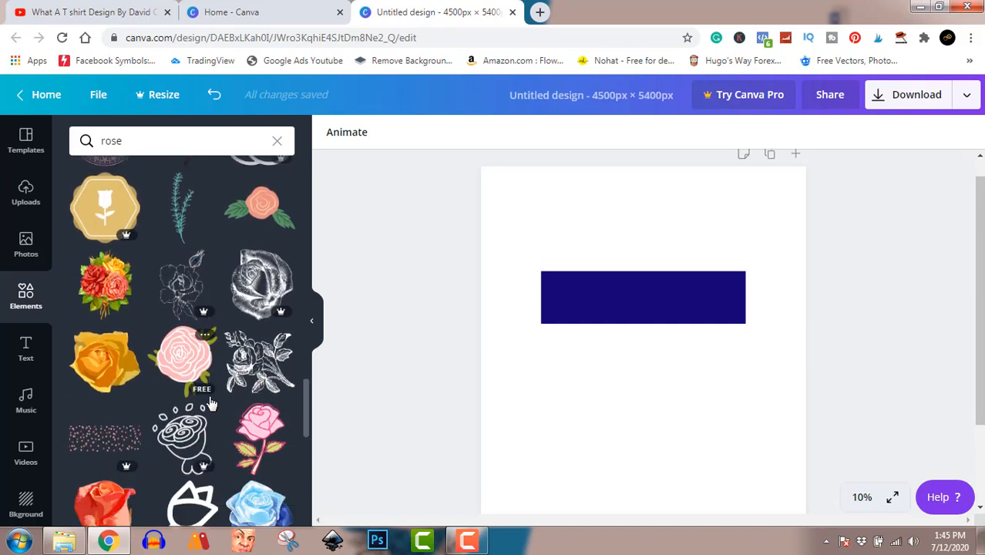
{"action": "scroll", "coordinate": [209, 400], "scroll_direction": "down", "scroll_amount": 1}
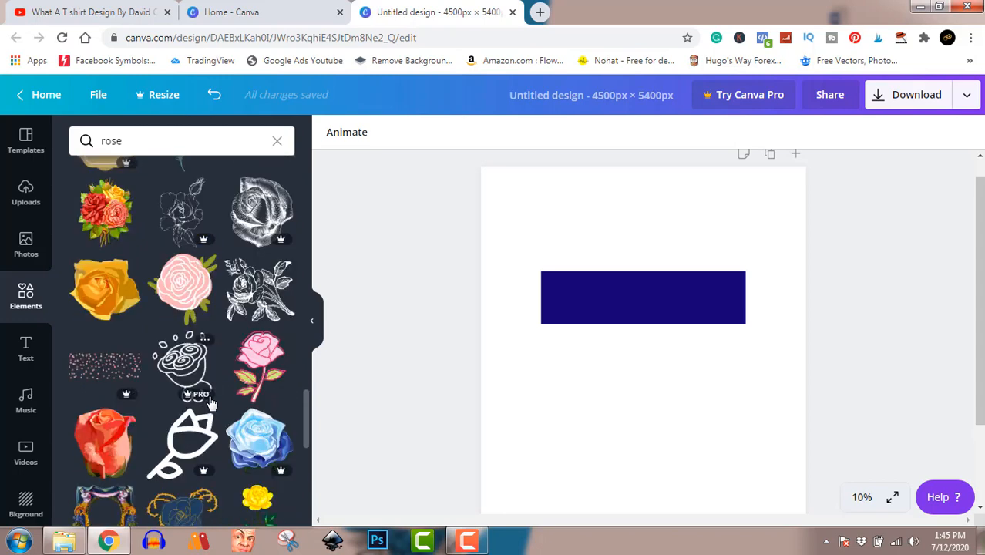
{"action": "scroll", "coordinate": [209, 400], "scroll_direction": "down", "scroll_amount": 2}
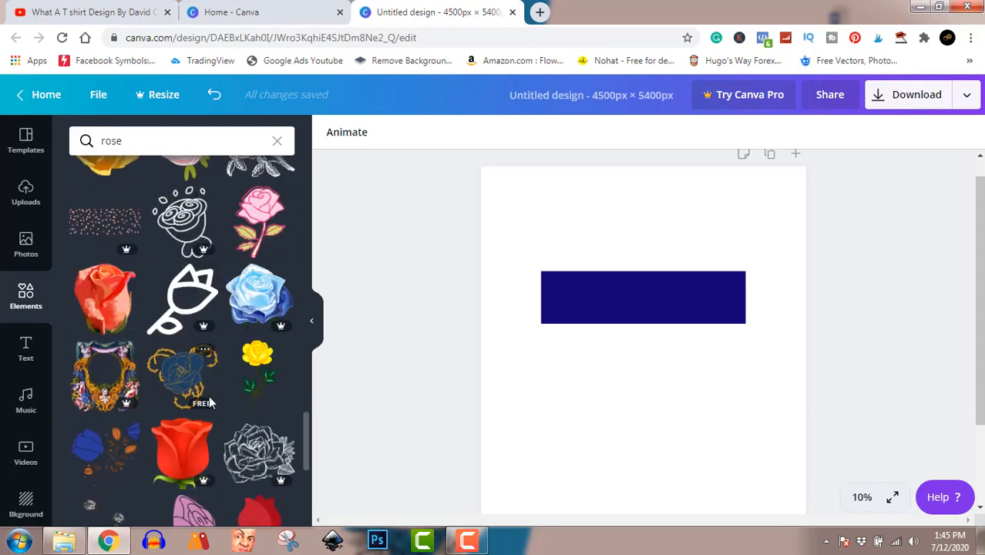
{"action": "scroll", "coordinate": [246, 388], "scroll_direction": "down", "scroll_amount": 1}
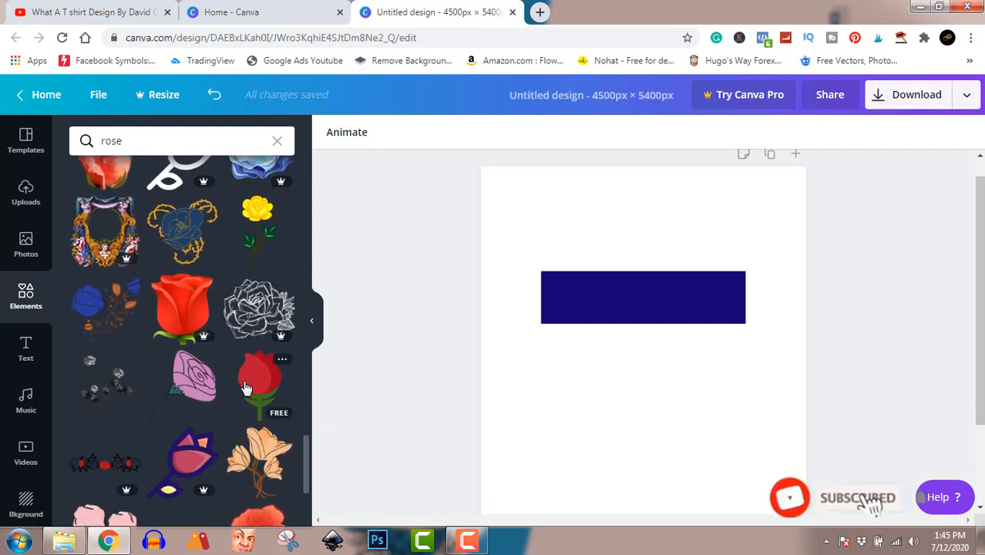
{"action": "left_click", "coordinate": [98, 312]}
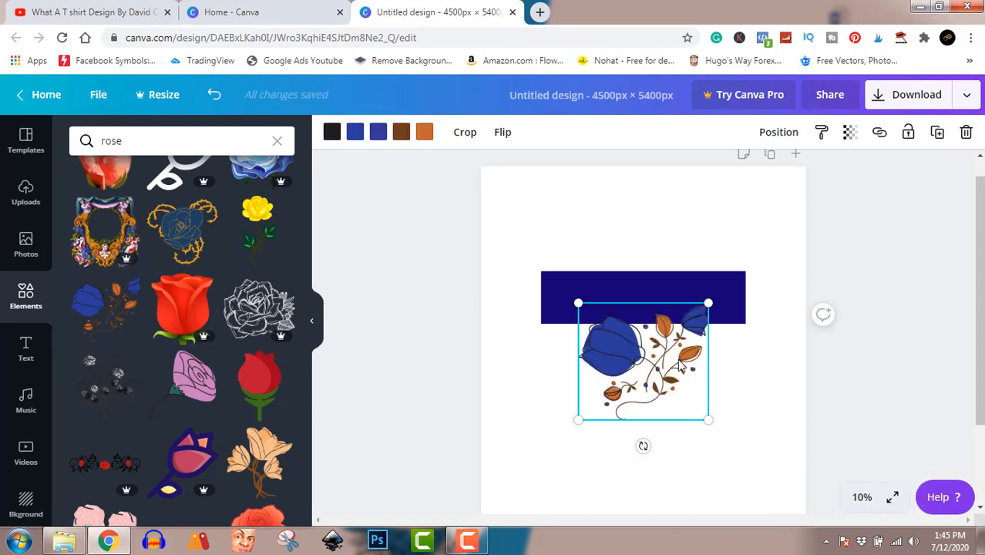
{"action": "left_click_drag", "start_coordinate": [679, 365], "coordinate": [609, 274]}
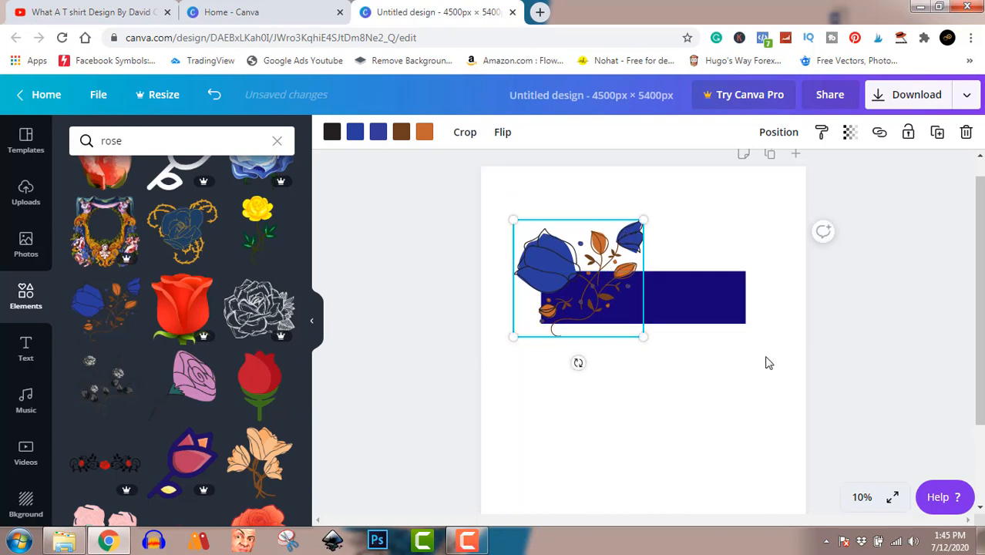
{"action": "left_click", "coordinate": [730, 310]}
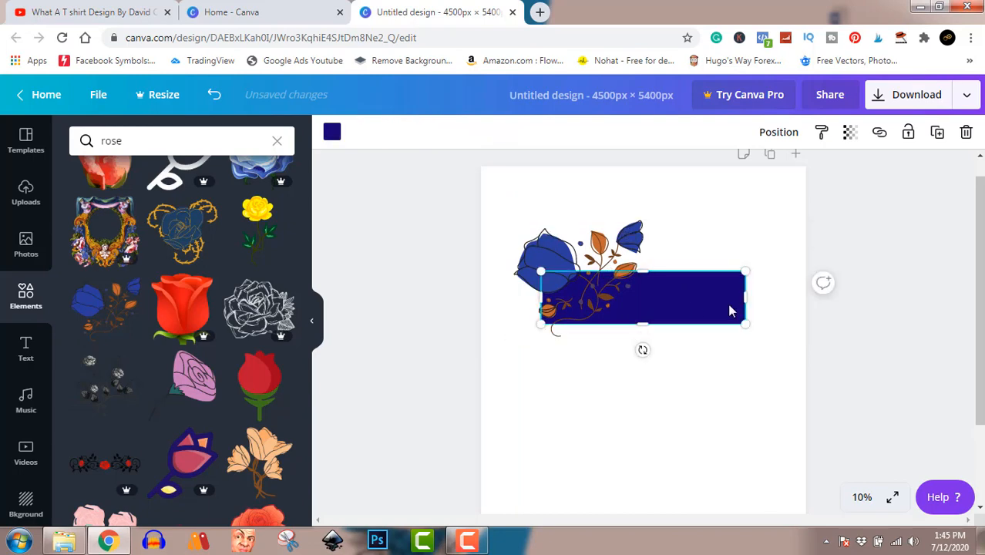
Step: Change the rectangle's fill colour to the near-black document colour
{"action": "left_click", "coordinate": [332, 134]}
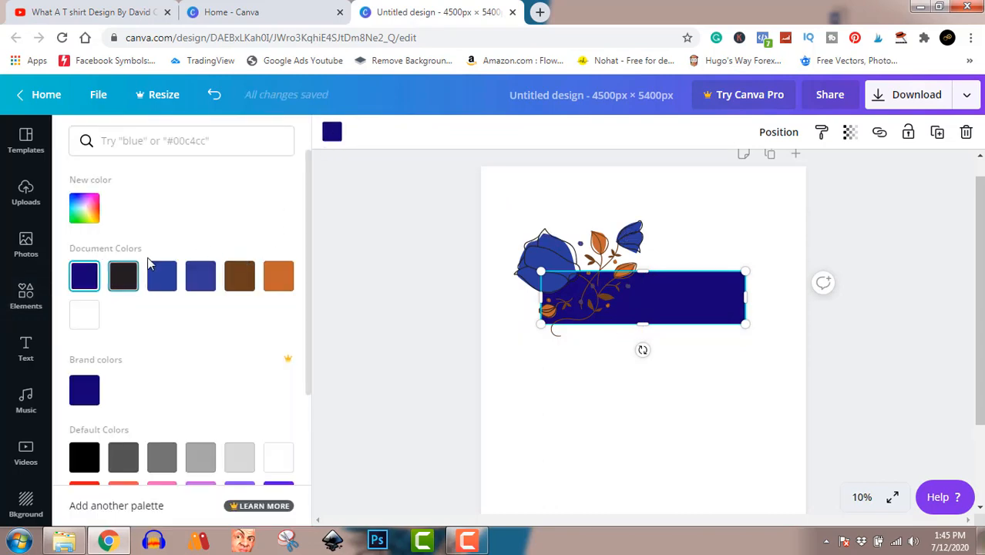
{"action": "left_click", "coordinate": [279, 281]}
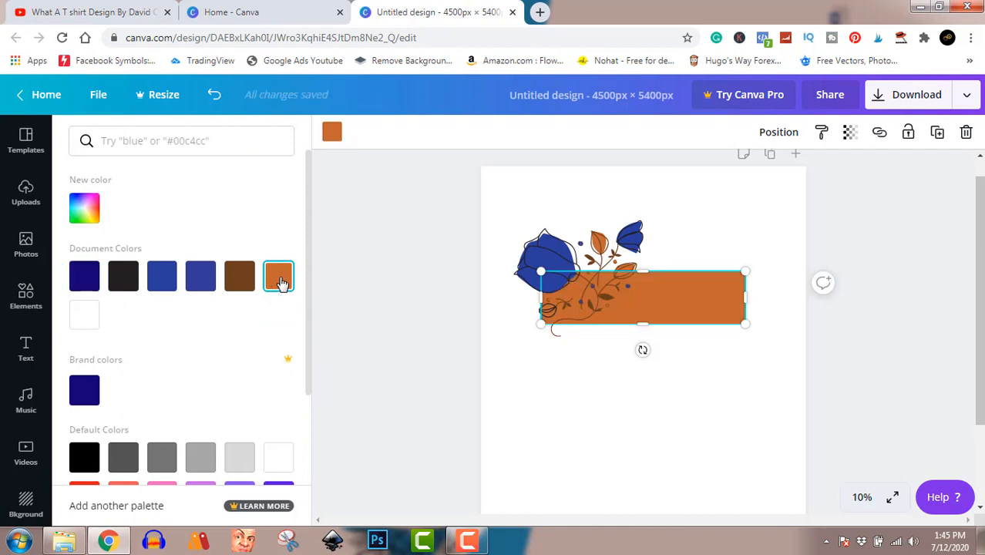
{"action": "left_click", "coordinate": [241, 282]}
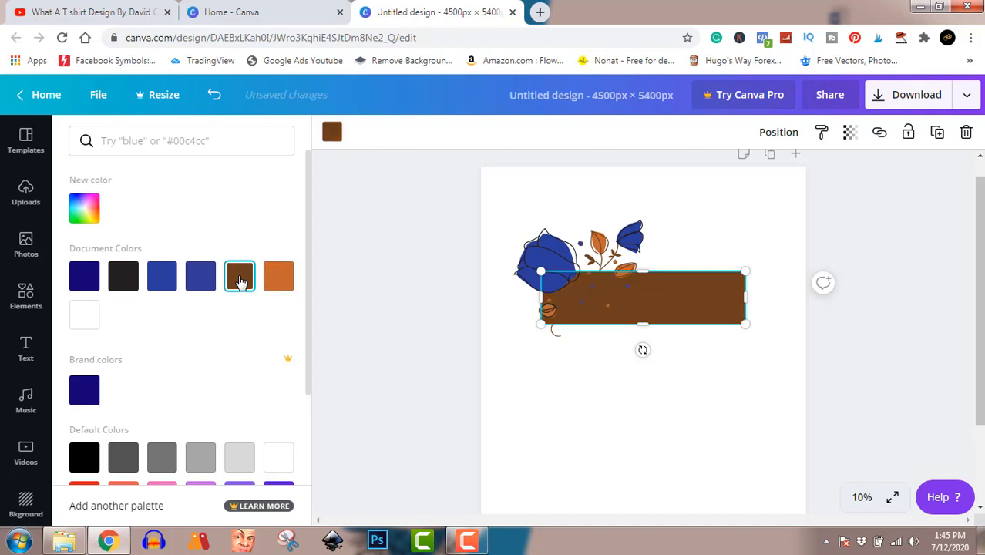
{"action": "left_click", "coordinate": [282, 282]}
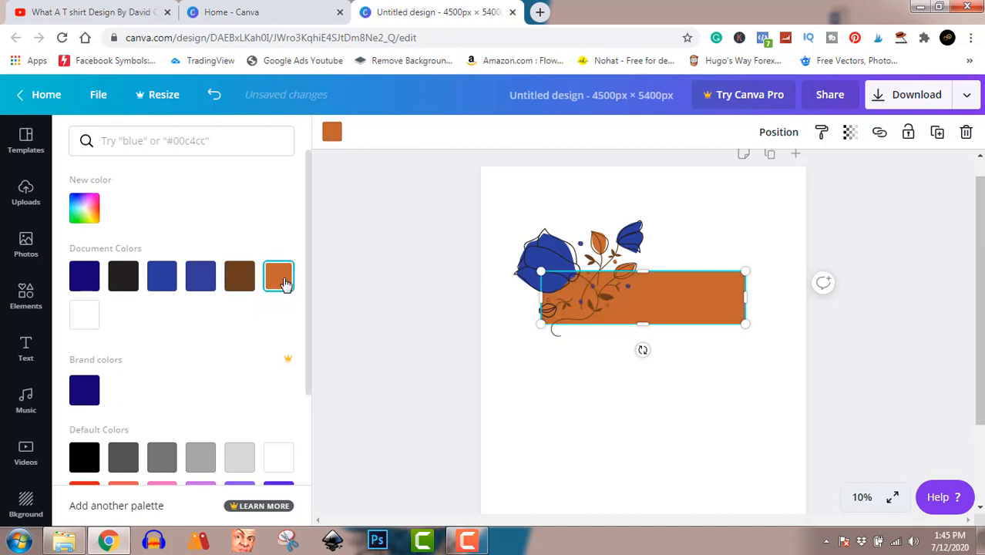
{"action": "left_click", "coordinate": [199, 283]}
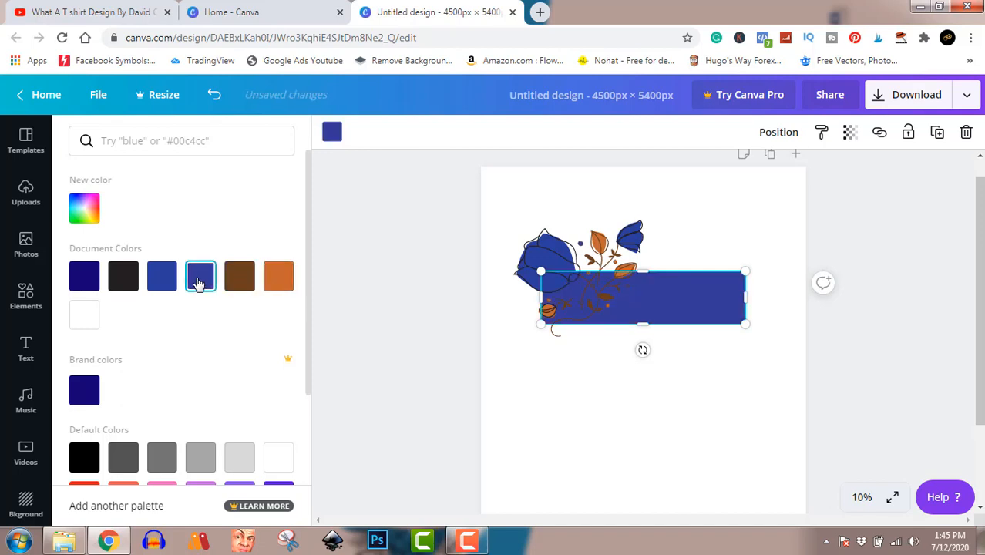
{"action": "left_click", "coordinate": [161, 282]}
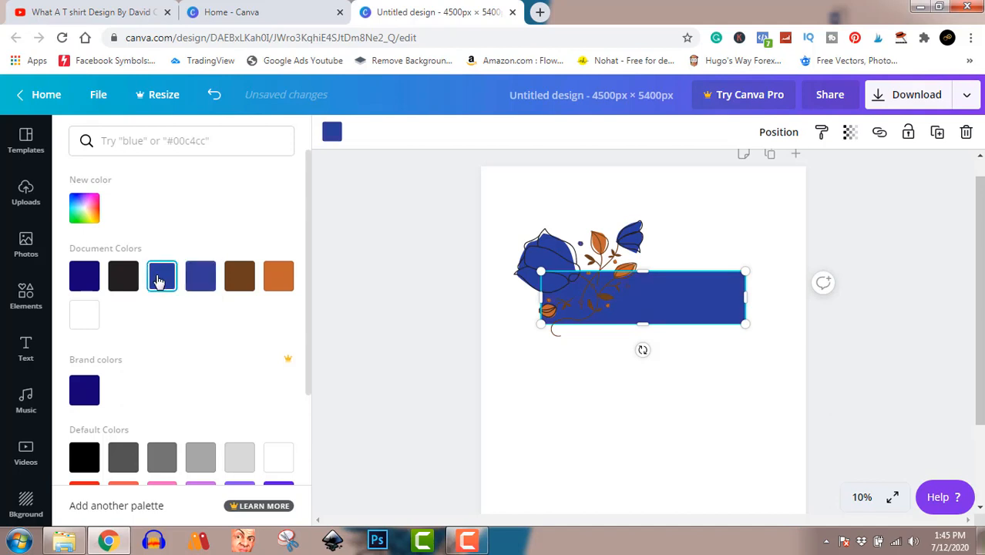
{"action": "left_click", "coordinate": [124, 283]}
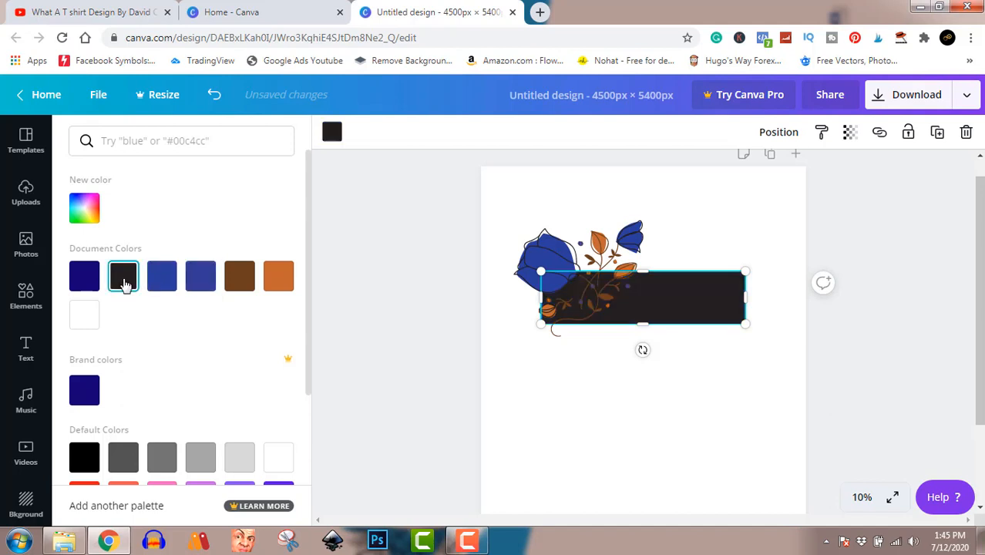
{"action": "left_click", "coordinate": [394, 352]}
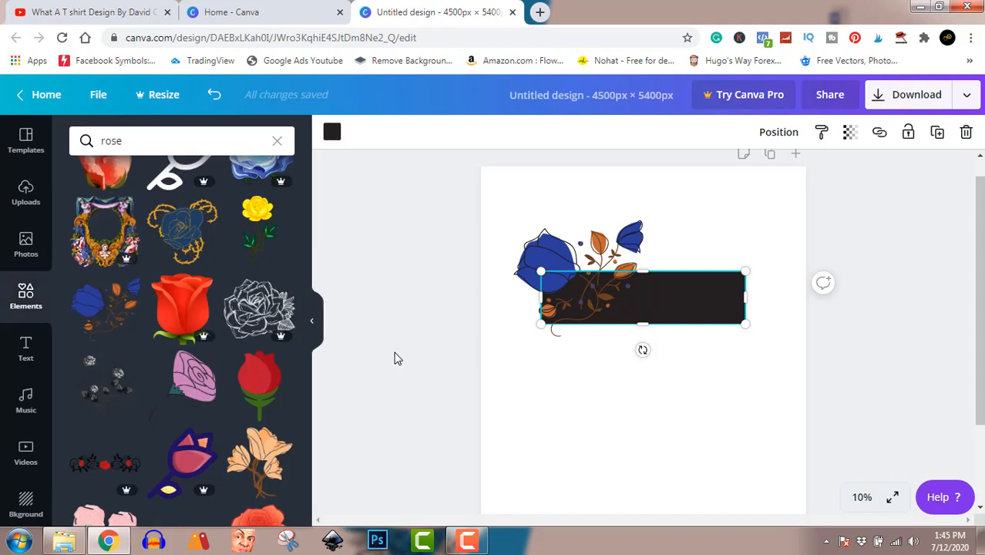
{"action": "left_click", "coordinate": [462, 272]}
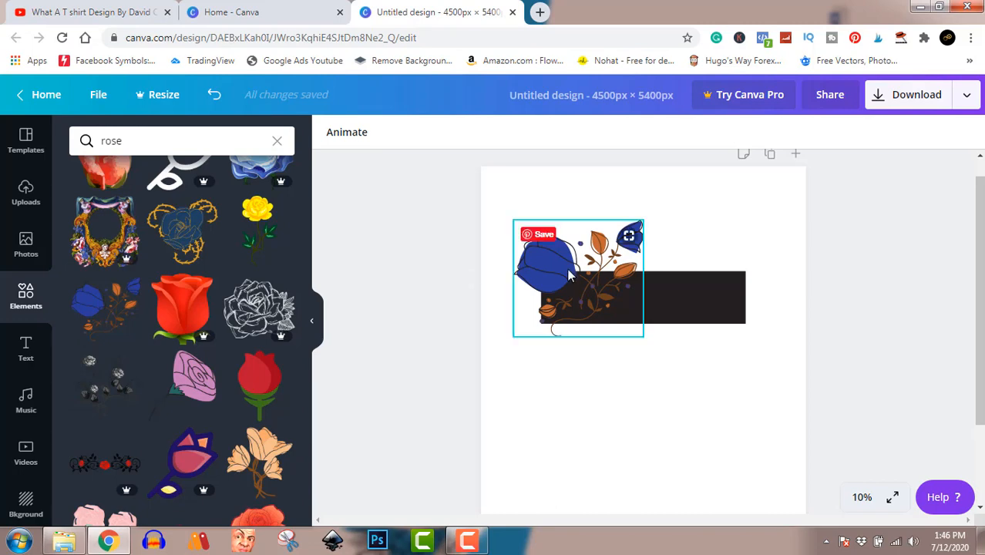
Step: Add the neon Sparkle text style and move it onto the rectangle's right half
{"action": "left_click", "coordinate": [26, 351]}
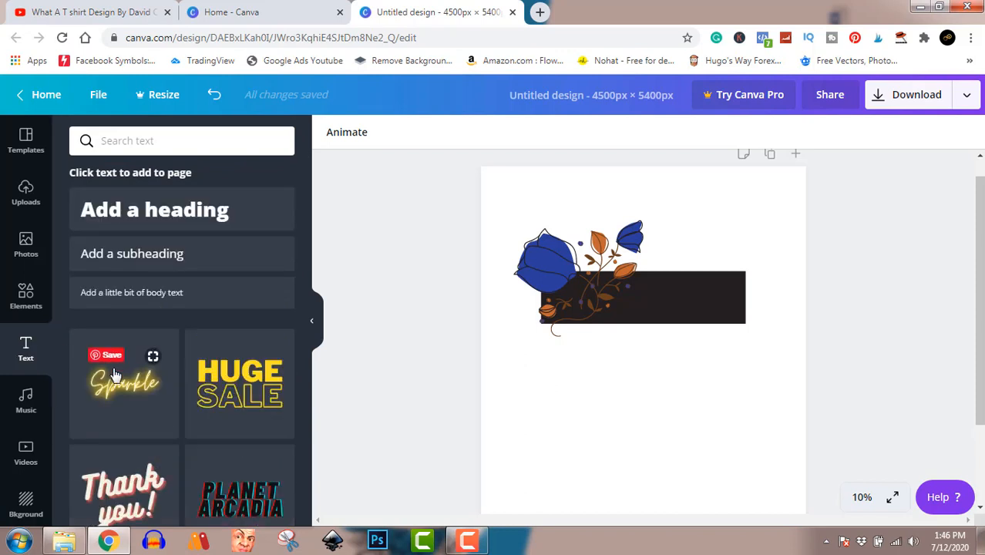
{"action": "mouse_move", "coordinate": [119, 389]}
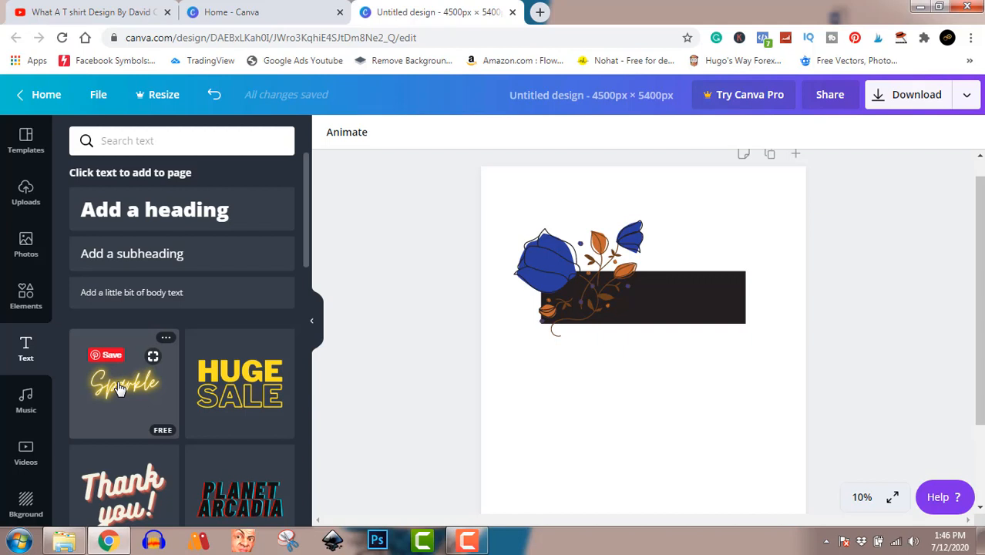
{"action": "left_click", "coordinate": [120, 389]}
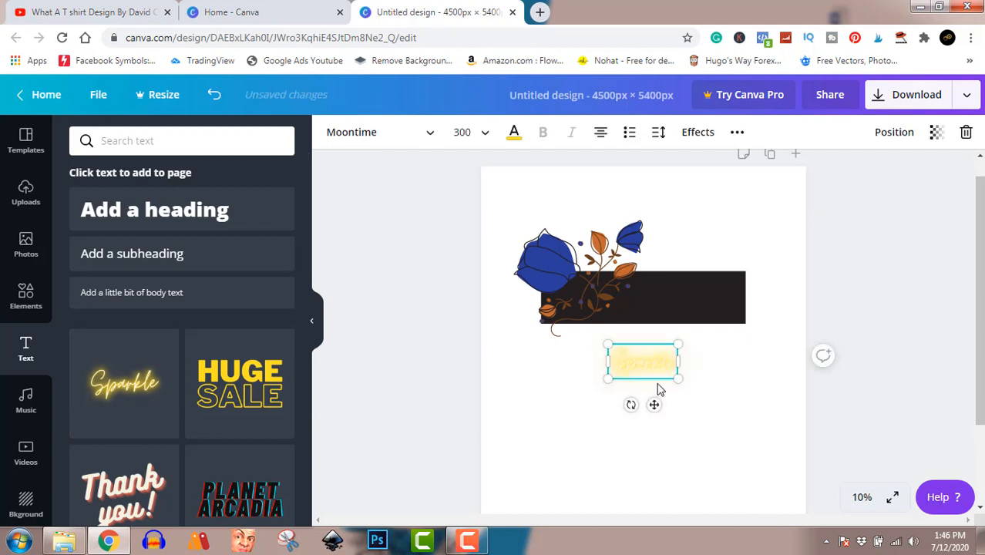
{"action": "left_click_drag", "start_coordinate": [645, 370], "coordinate": [681, 304]}
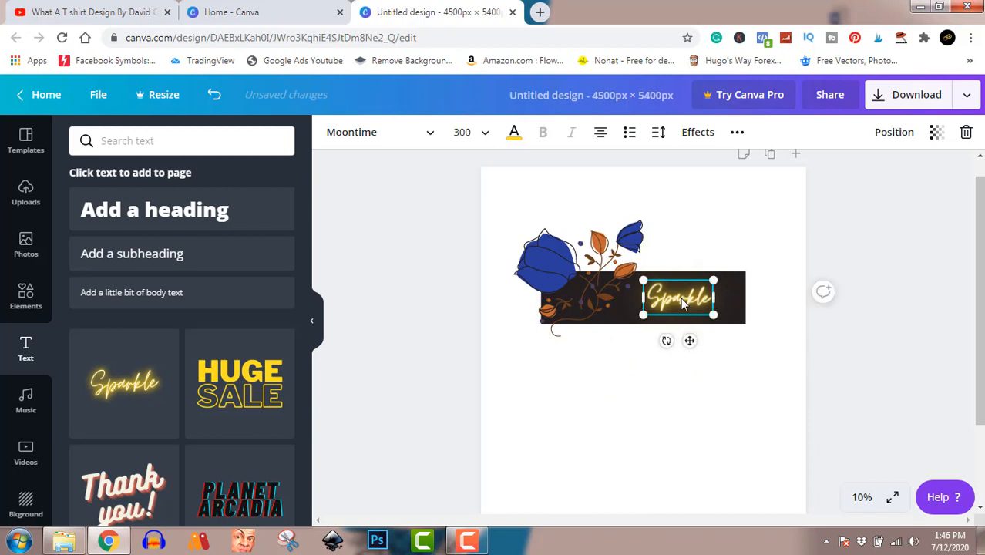
Step: Replace the sample text with Stay Happy
{"action": "double_click", "coordinate": [680, 297]}
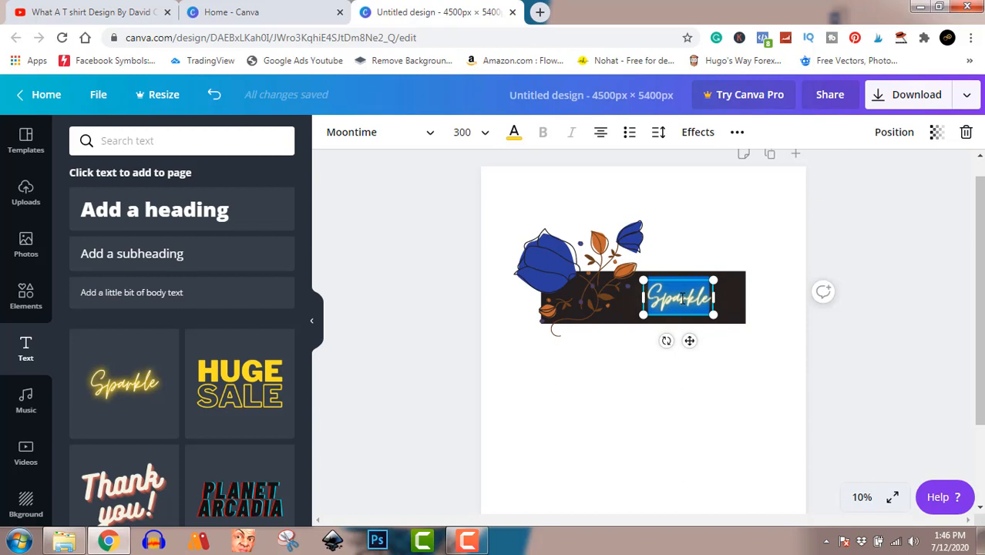
{"action": "type", "text": "St"}
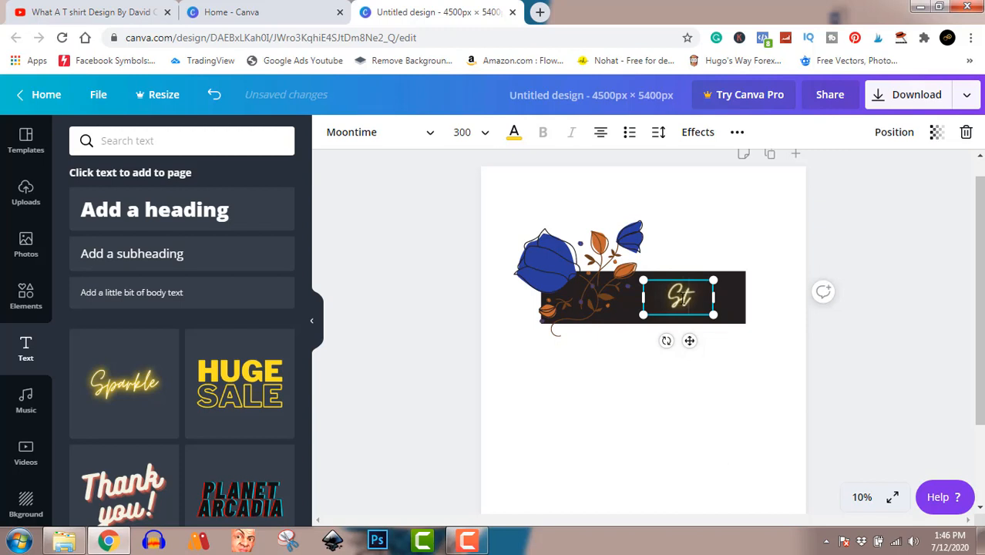
{"action": "type", "text": "ay"}
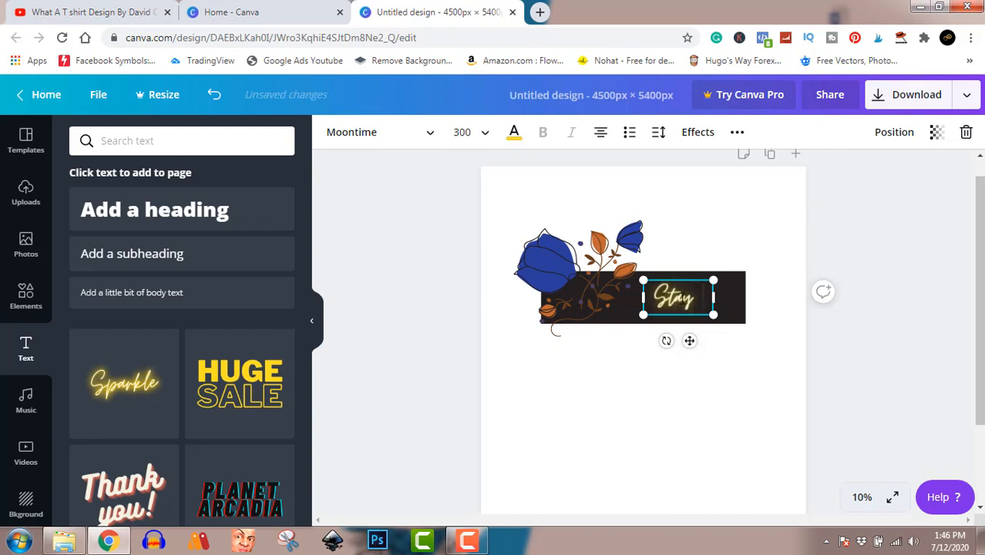
{"action": "type", "text": " Happy"}
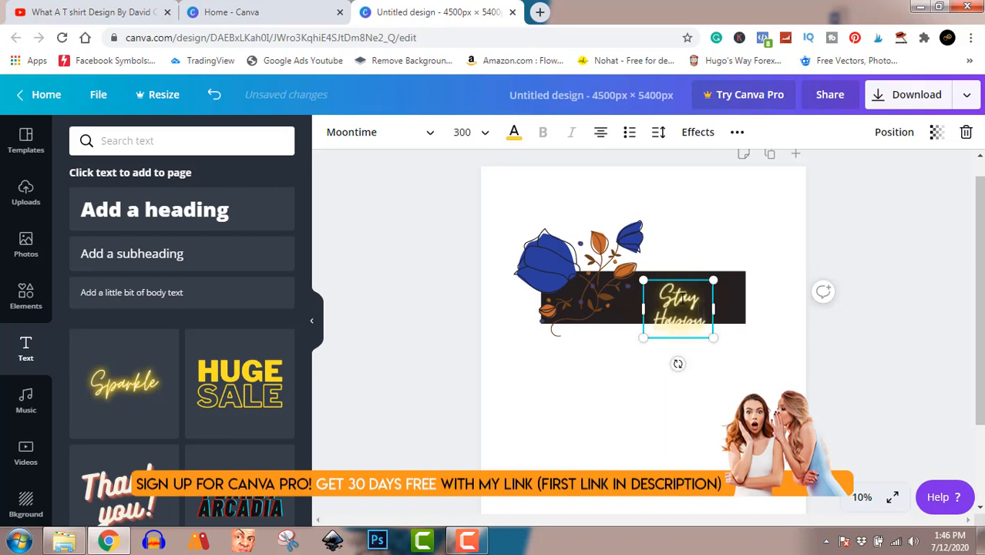
Step: Enlarge the Stay Happy text to about size 364 and position it across the rectangle's right half
{"action": "mouse_move", "coordinate": [713, 309]}
{"action": "left_mouse_down"}
{"action": "mouse_move", "coordinate": [747, 304]}
{"action": "mouse_move", "coordinate": [758, 322]}
{"action": "mouse_move", "coordinate": [730, 307]}
{"action": "left_mouse_up"}
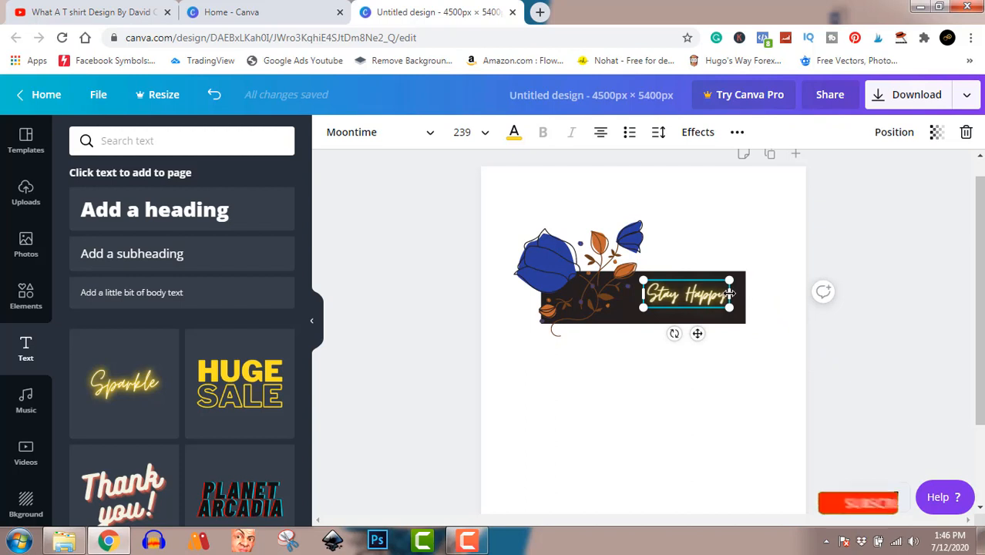
{"action": "left_click_drag", "start_coordinate": [729, 294], "coordinate": [739, 294]}
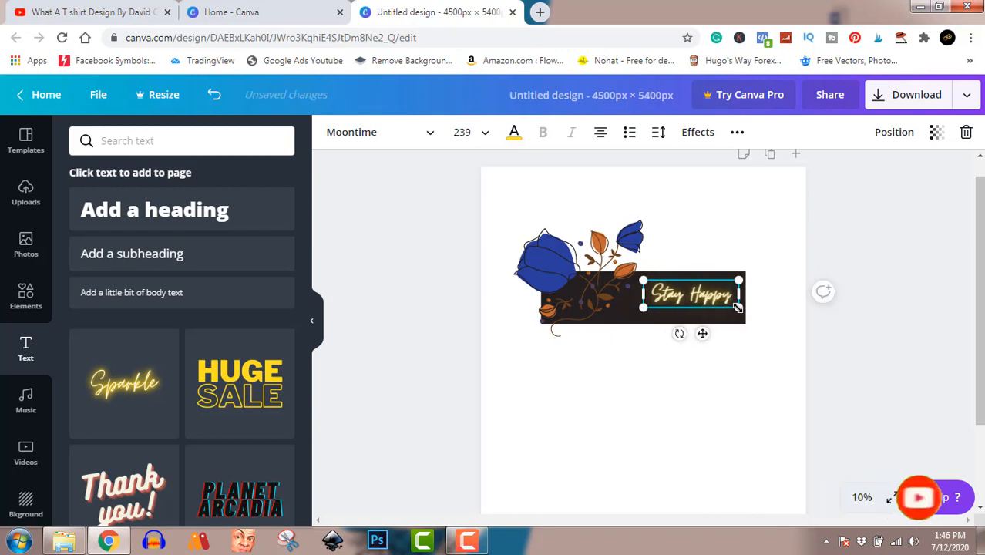
{"action": "left_click_drag", "start_coordinate": [736, 306], "coordinate": [768, 334]}
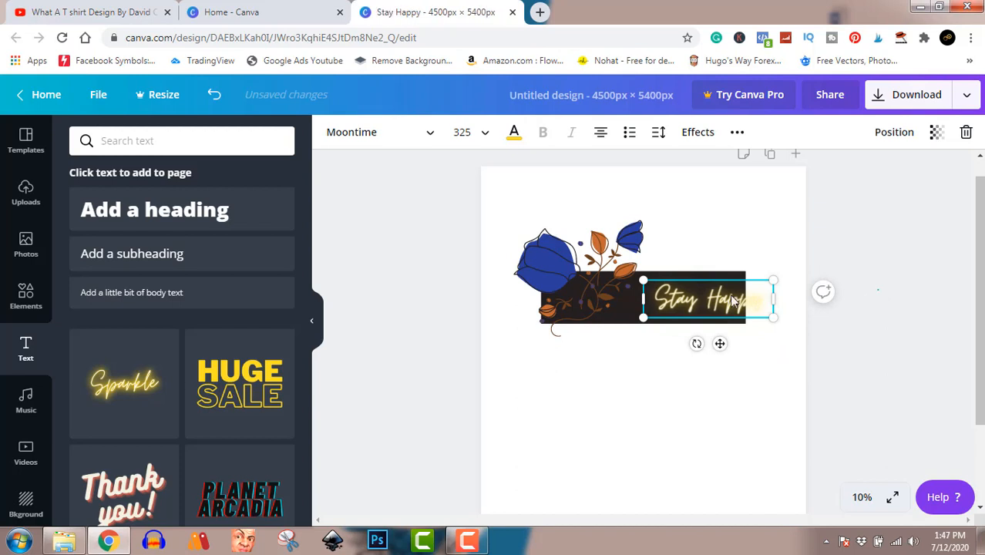
{"action": "left_click_drag", "start_coordinate": [730, 294], "coordinate": [704, 299]}
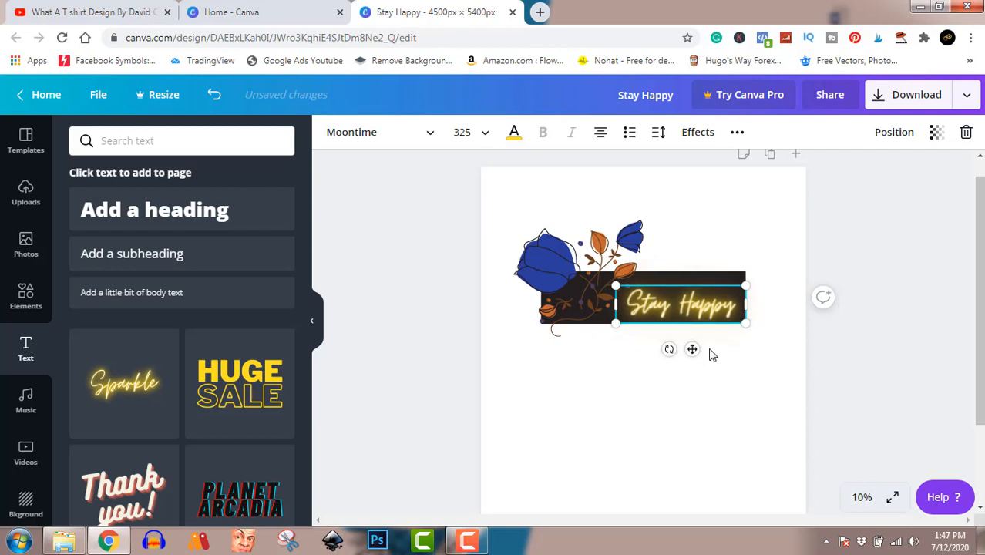
{"action": "left_click_drag", "start_coordinate": [703, 301], "coordinate": [704, 302]}
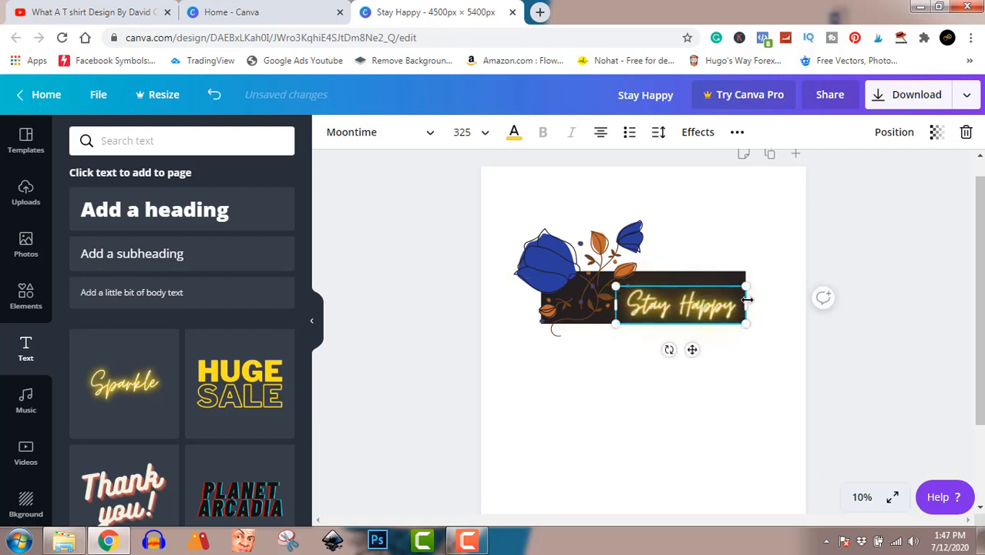
{"action": "left_click_drag", "start_coordinate": [746, 326], "coordinate": [720, 305]}
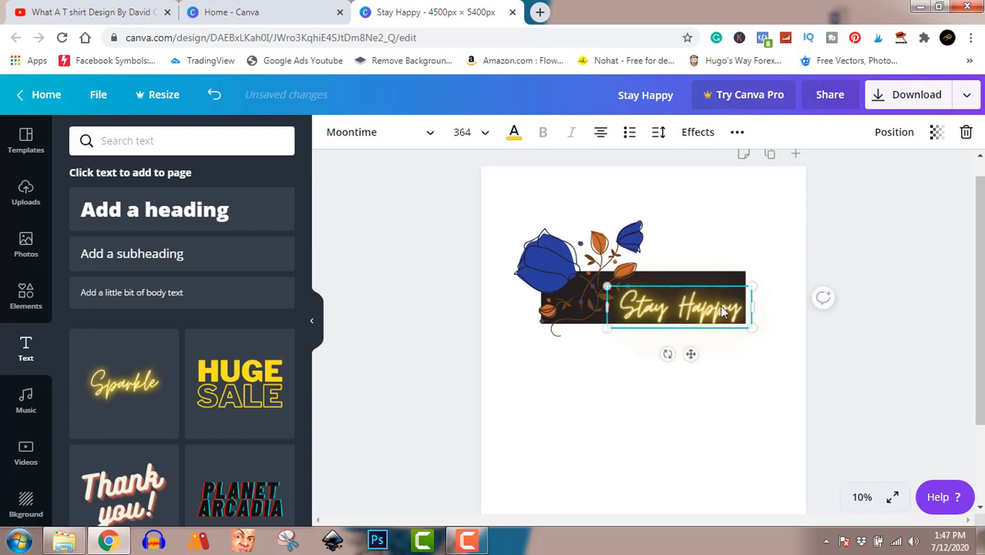
{"action": "left_click", "coordinate": [869, 270]}
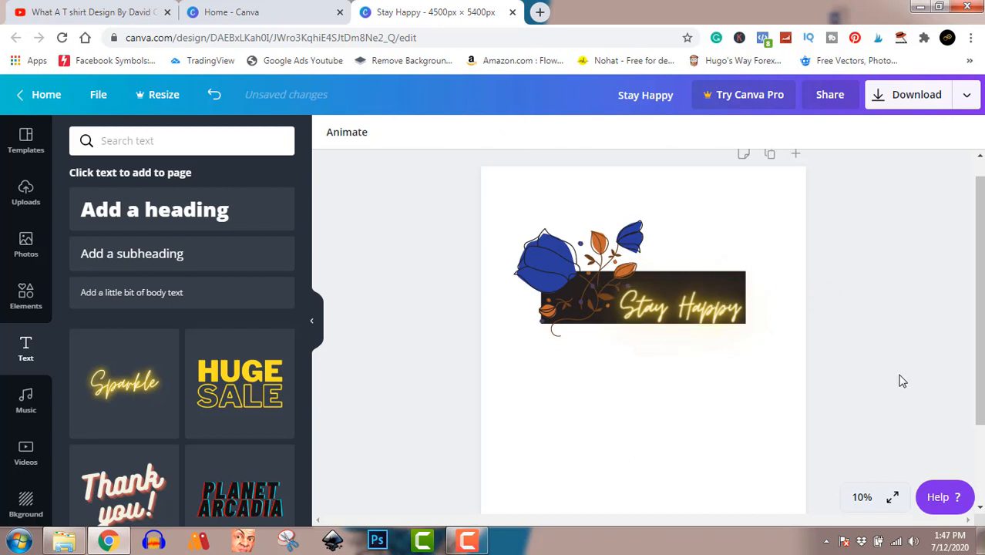
{"action": "left_click", "coordinate": [721, 305]}
{"action": "left_click_drag", "start_coordinate": [717, 303], "coordinate": [717, 307]}
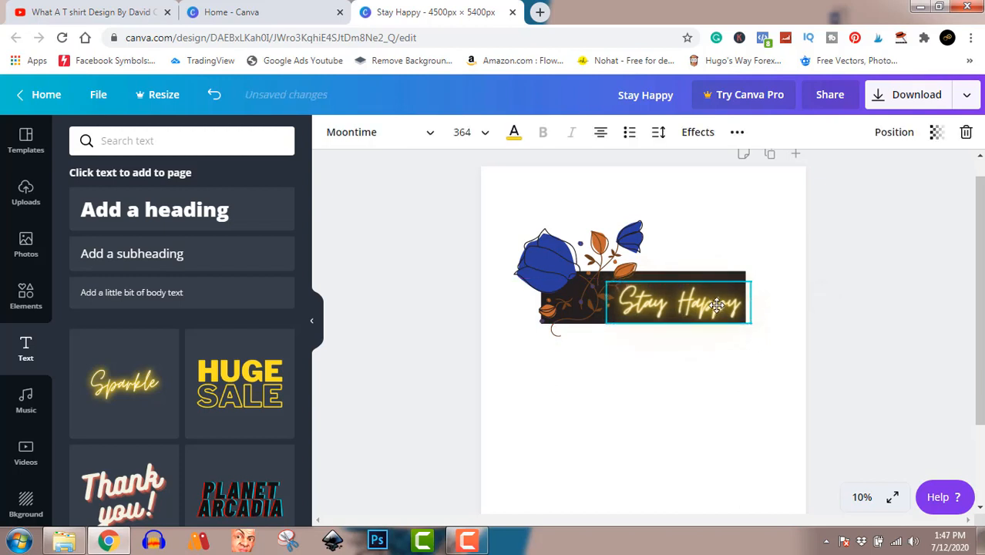
{"action": "left_click", "coordinate": [897, 340]}
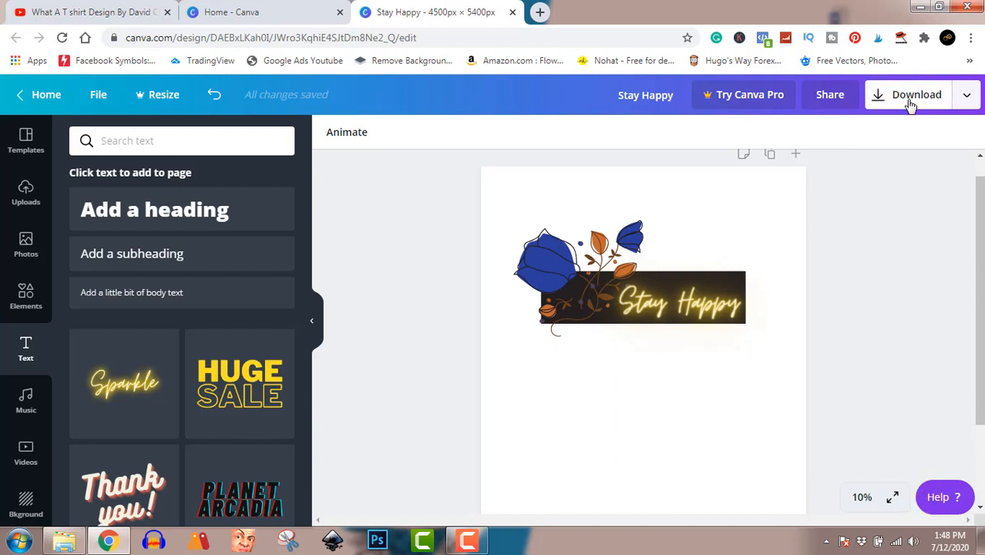
Step: Download the design as a PNG file and close the Canva Pro promotion
{"action": "left_click", "coordinate": [910, 105]}
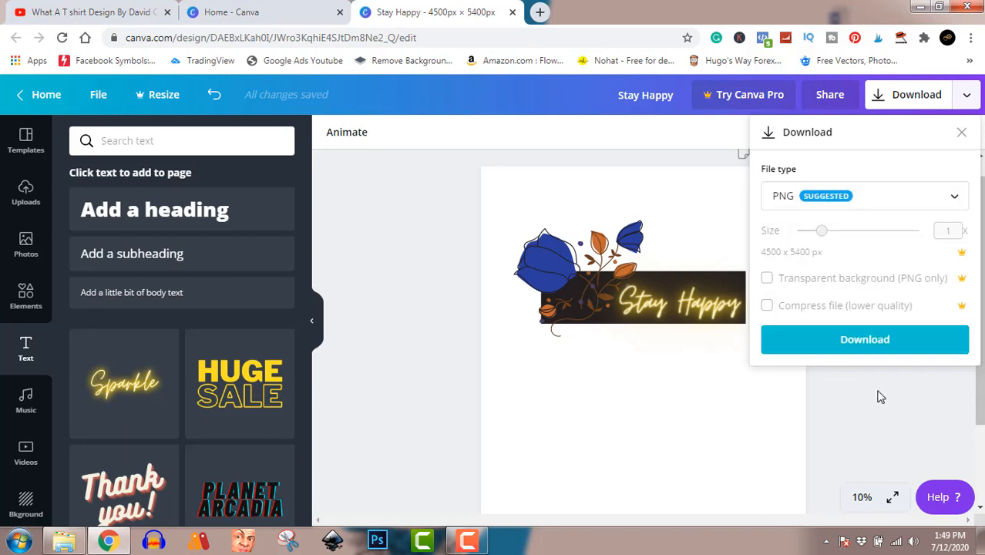
{"action": "left_click", "coordinate": [873, 342]}
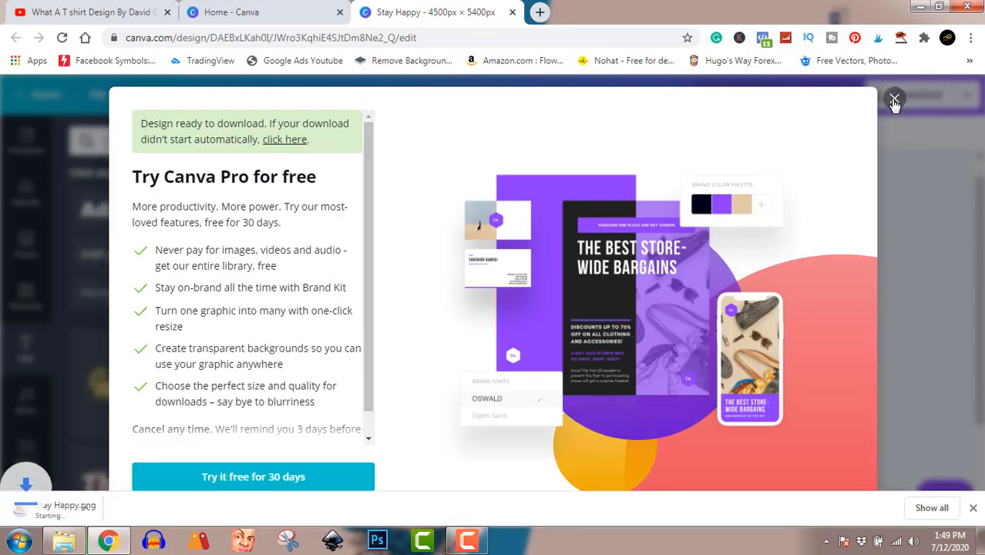
{"action": "left_click", "coordinate": [894, 101]}
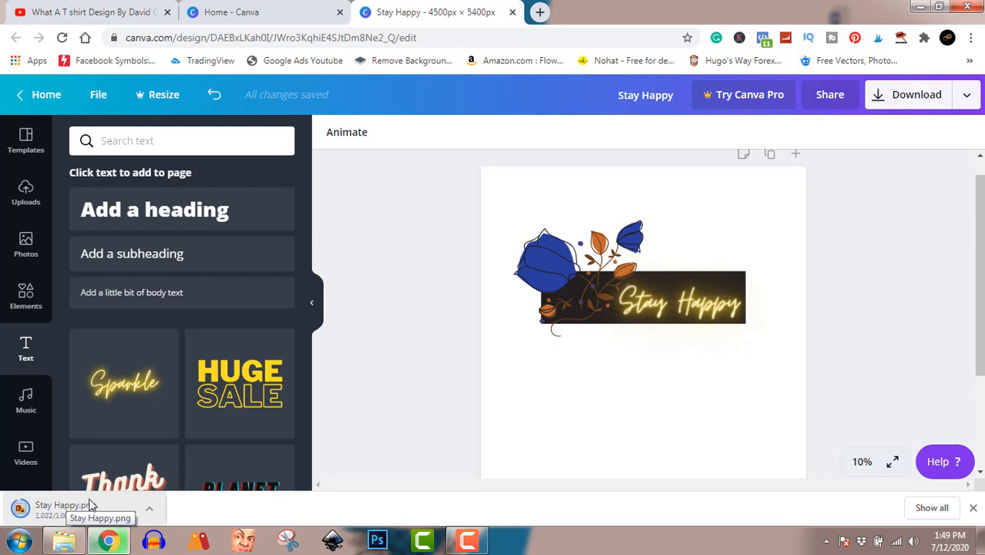
Step: Open the downloaded Stay Happy.png from the Downloads folder to review it, and close the viewer and folder
{"action": "left_click", "coordinate": [151, 511]}
{"action": "left_click", "coordinate": [194, 461]}
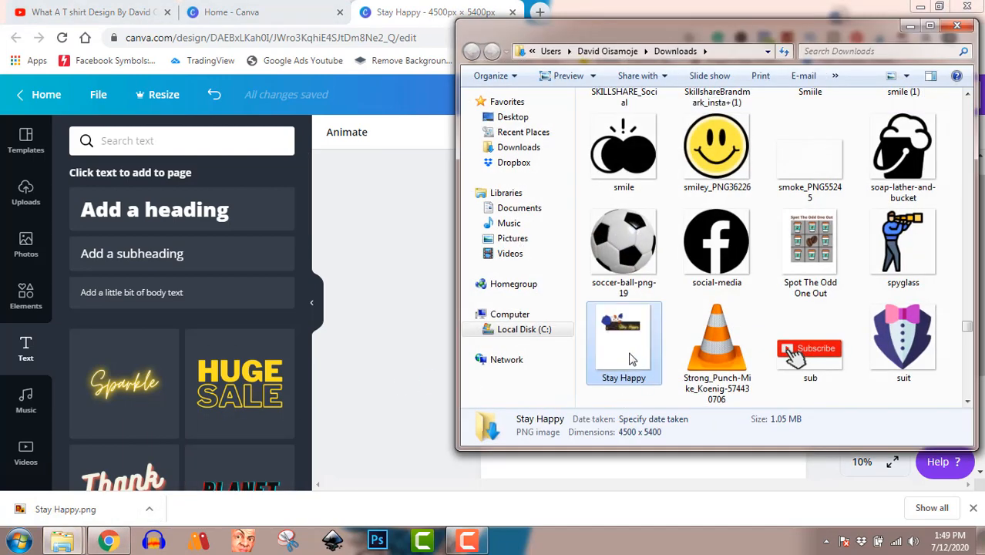
{"action": "double_click", "coordinate": [628, 333]}
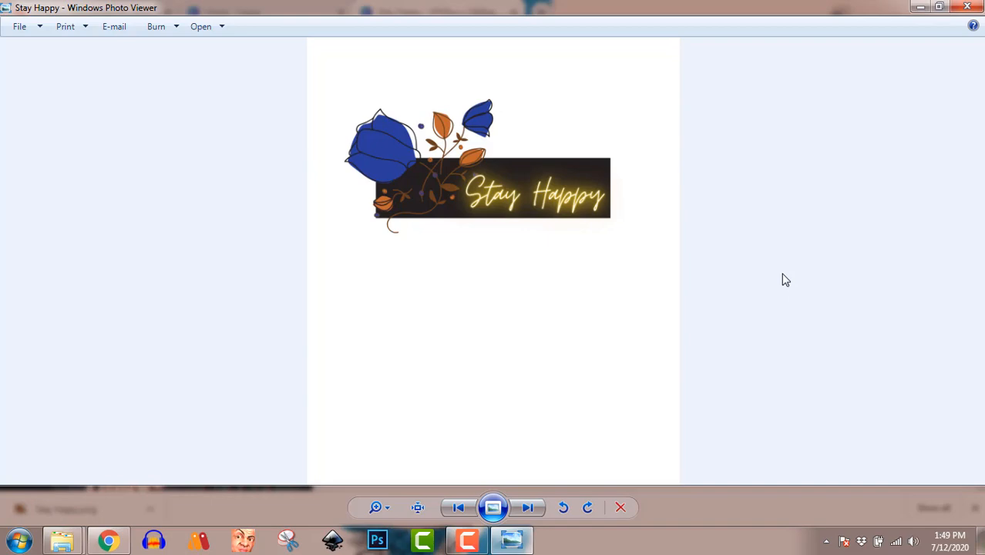
{"action": "left_click", "coordinate": [966, 7]}
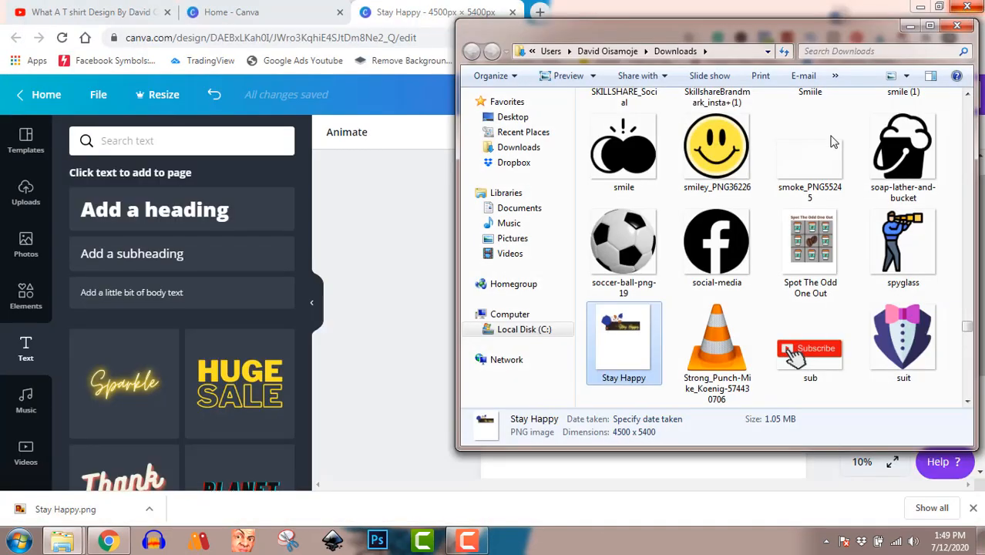
{"action": "left_click", "coordinate": [955, 28]}
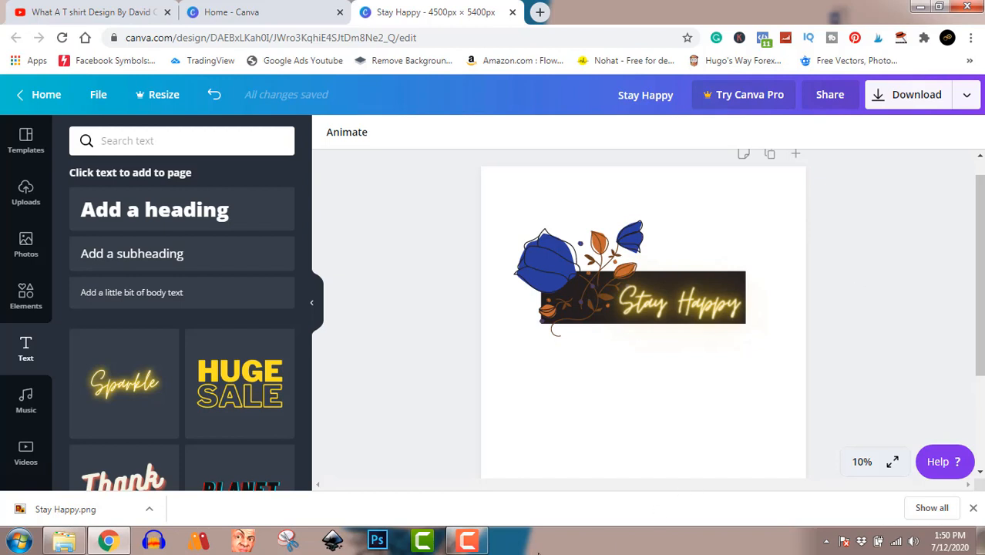
{"action": "left_click", "coordinate": [492, 540]}
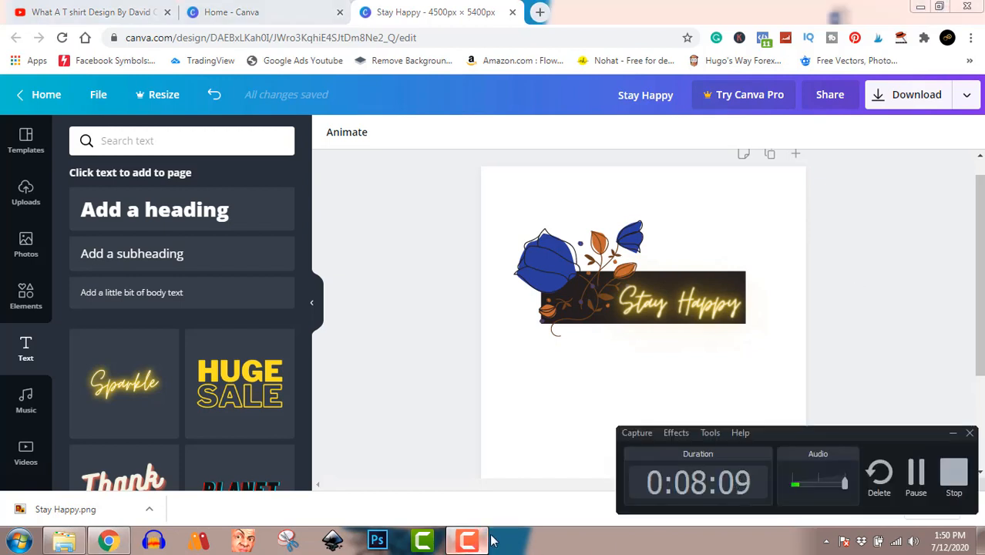
{"action": "left_click", "coordinate": [953, 472]}
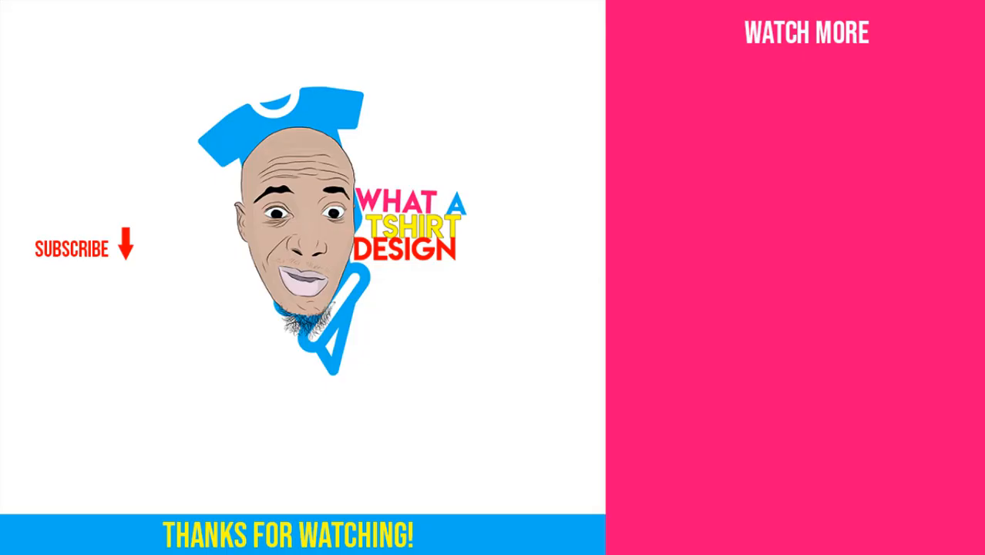